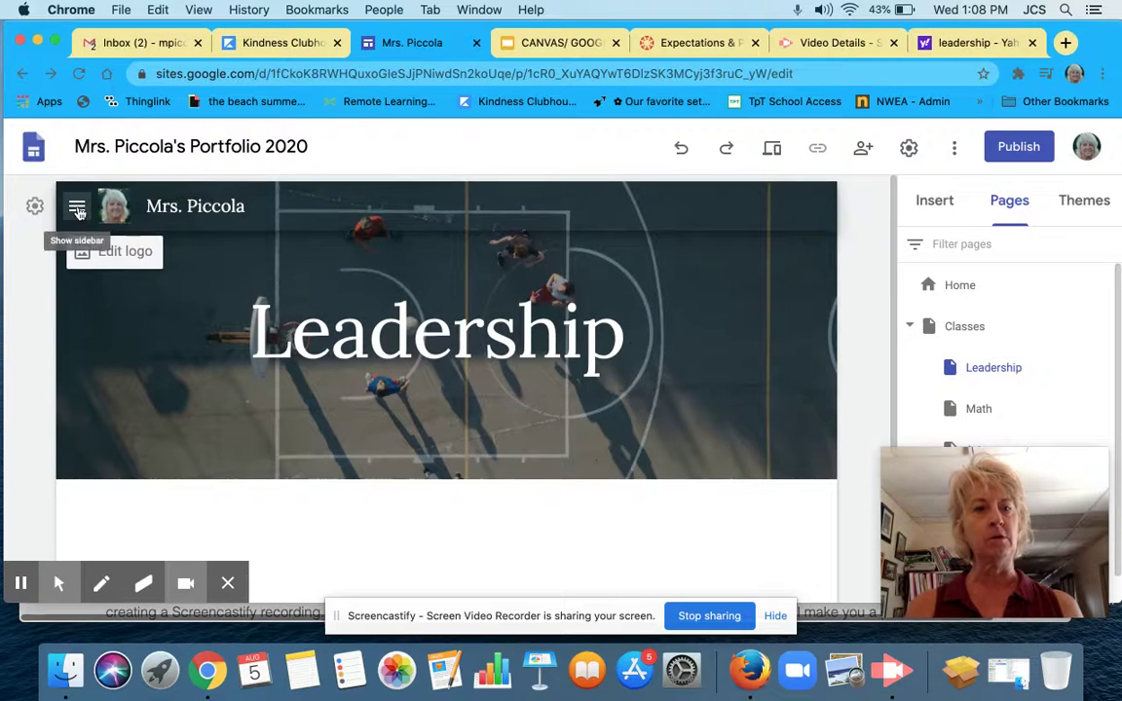
# - Show the navigation sidebar on the Leadership page to preview the Home, Classes and Activities links
pyautogui.click(78, 211)
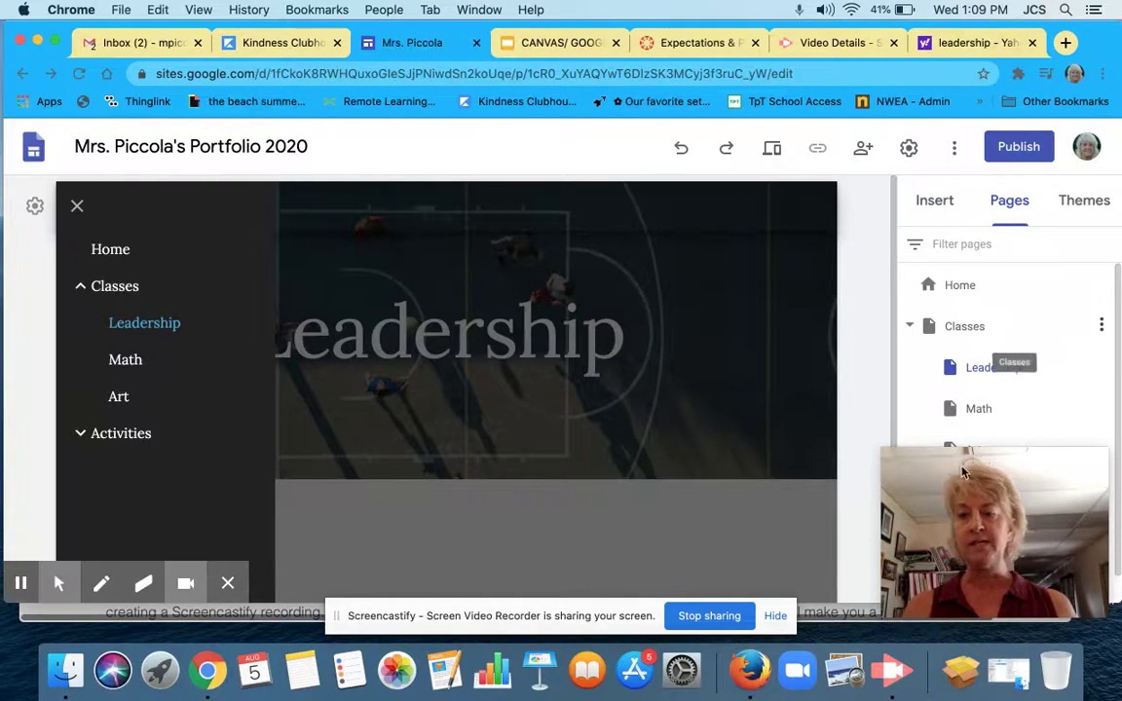
pyautogui.moveTo(962, 472); pyautogui.dragTo(75, 422)
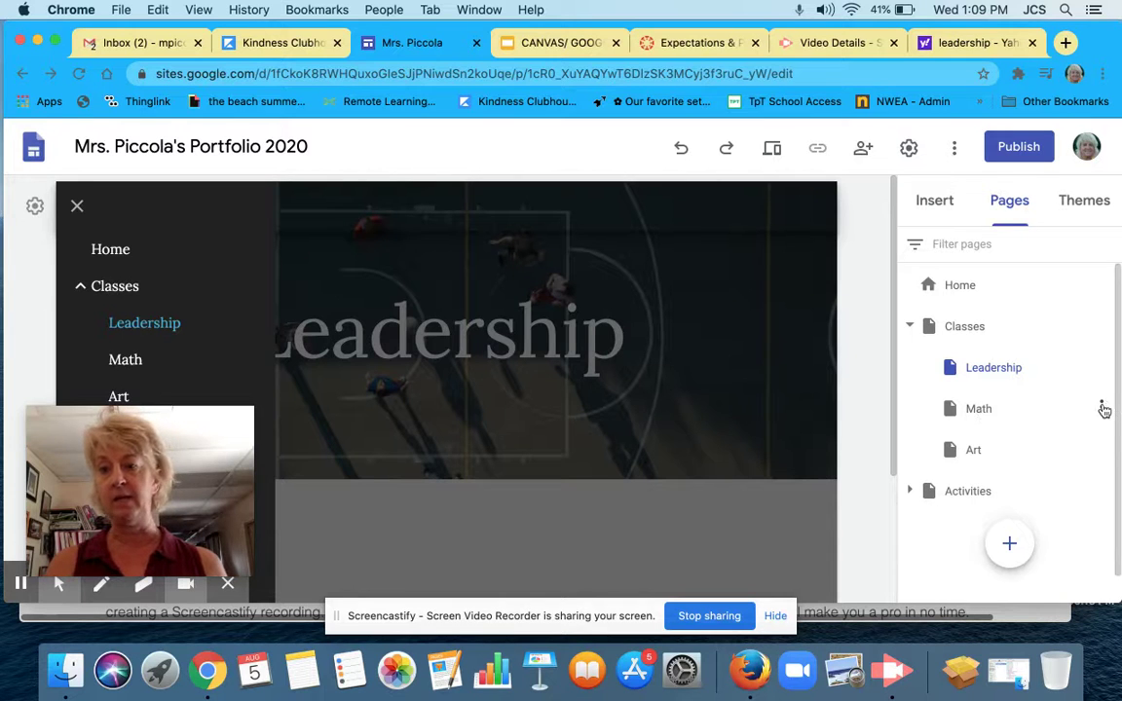
# - Remove the Math page, then the Art page, through each page's options menu
pyautogui.click(1104, 411)
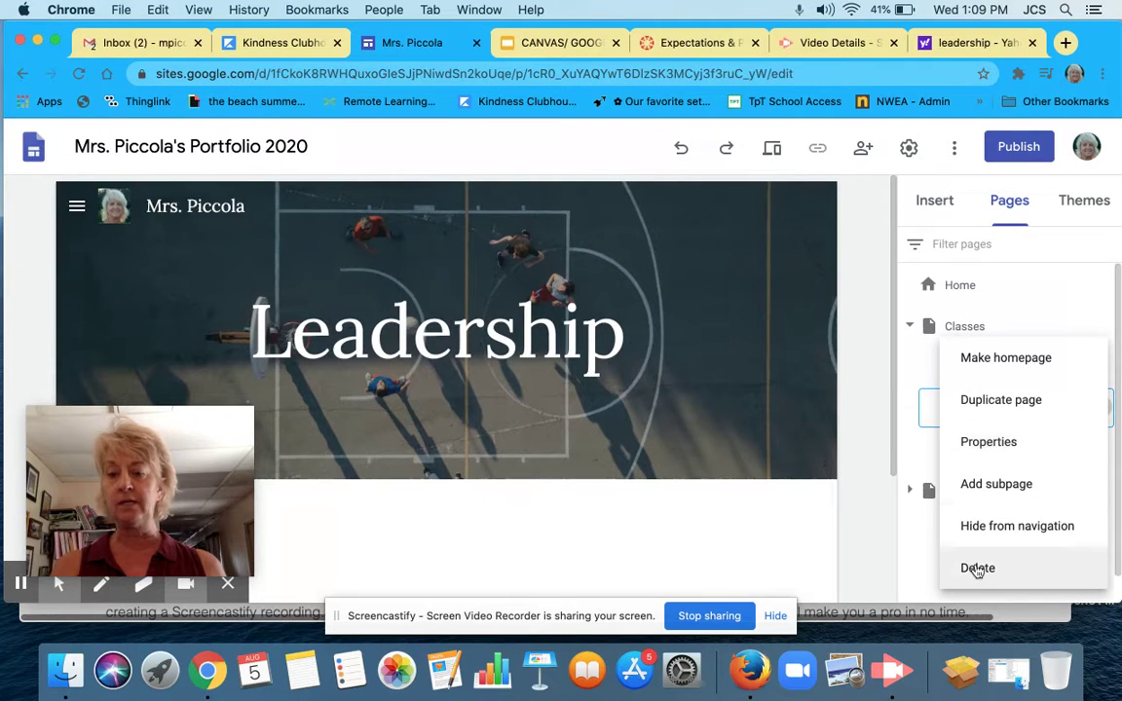
pyautogui.click(1038, 297)
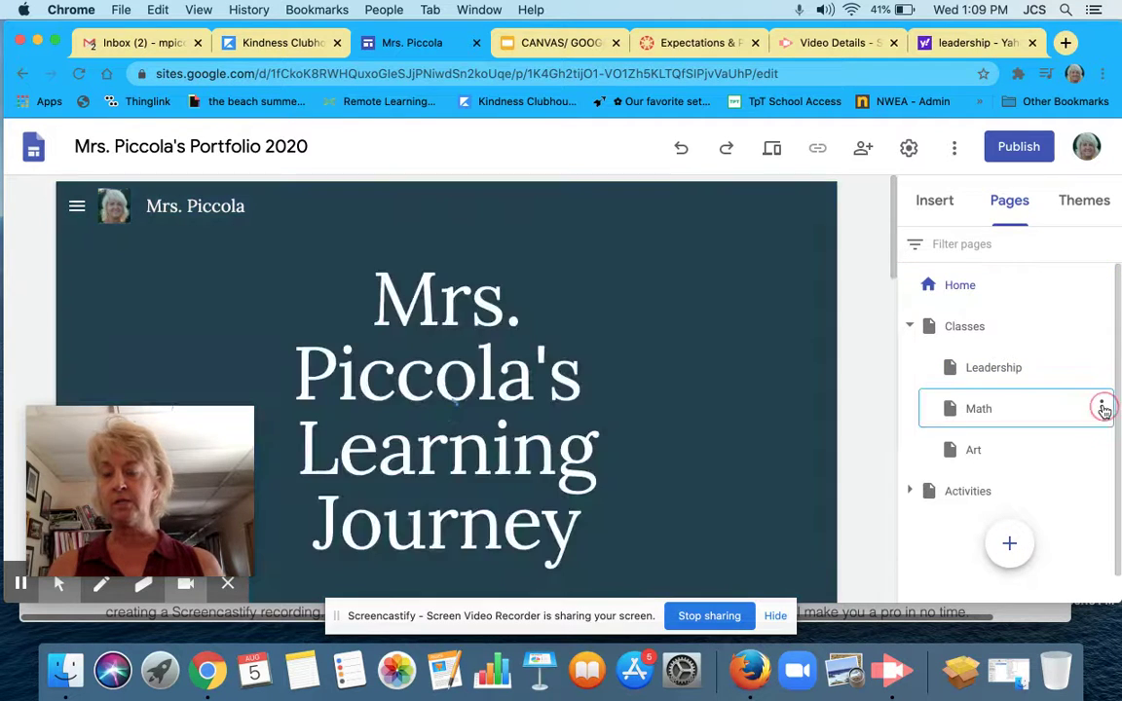
pyautogui.click(1102, 409)
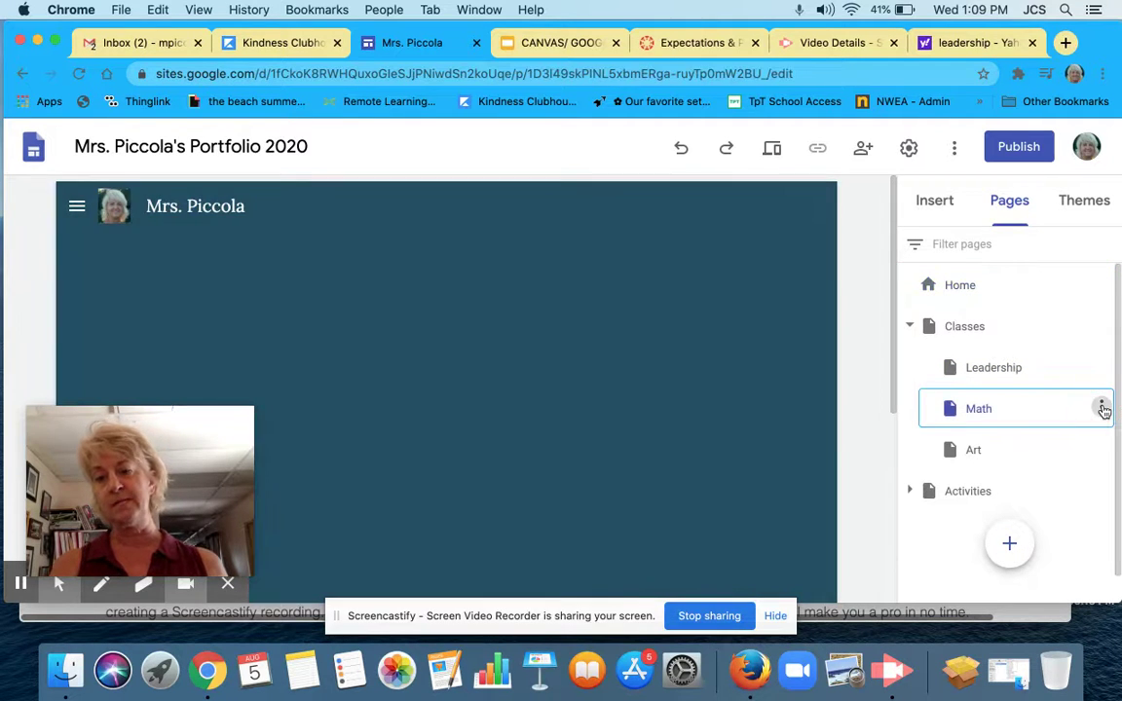
pyautogui.click(1101, 411)
pyautogui.click(970, 568)
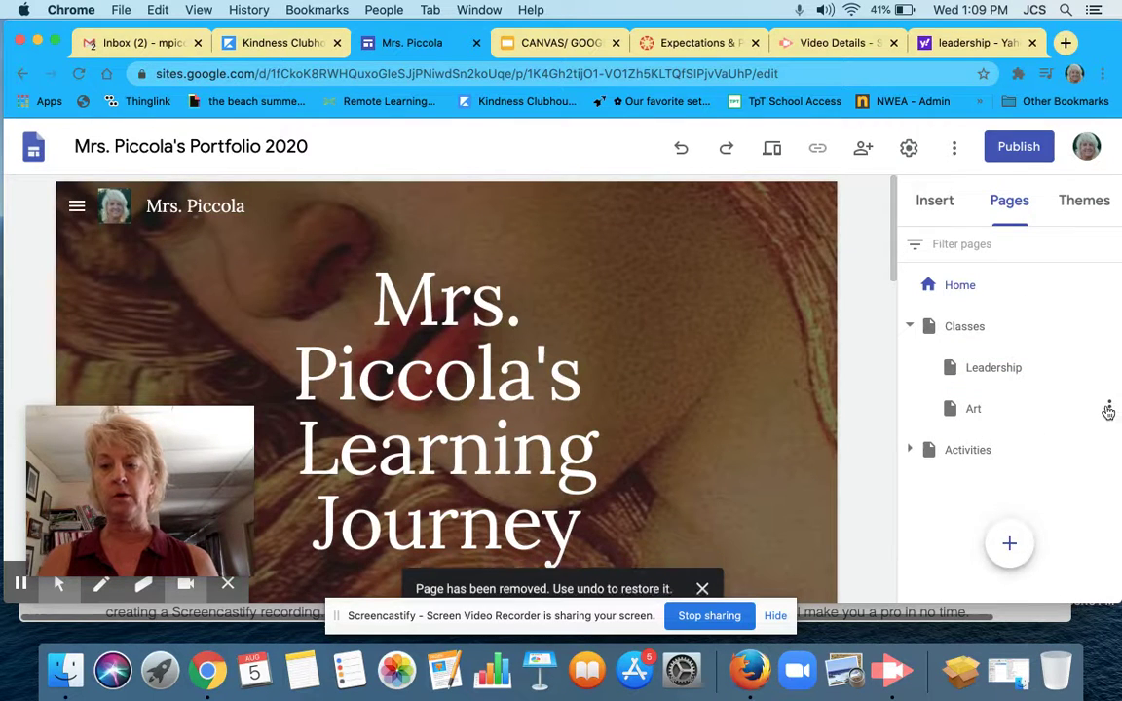
pyautogui.click(1110, 410)
pyautogui.click(978, 569)
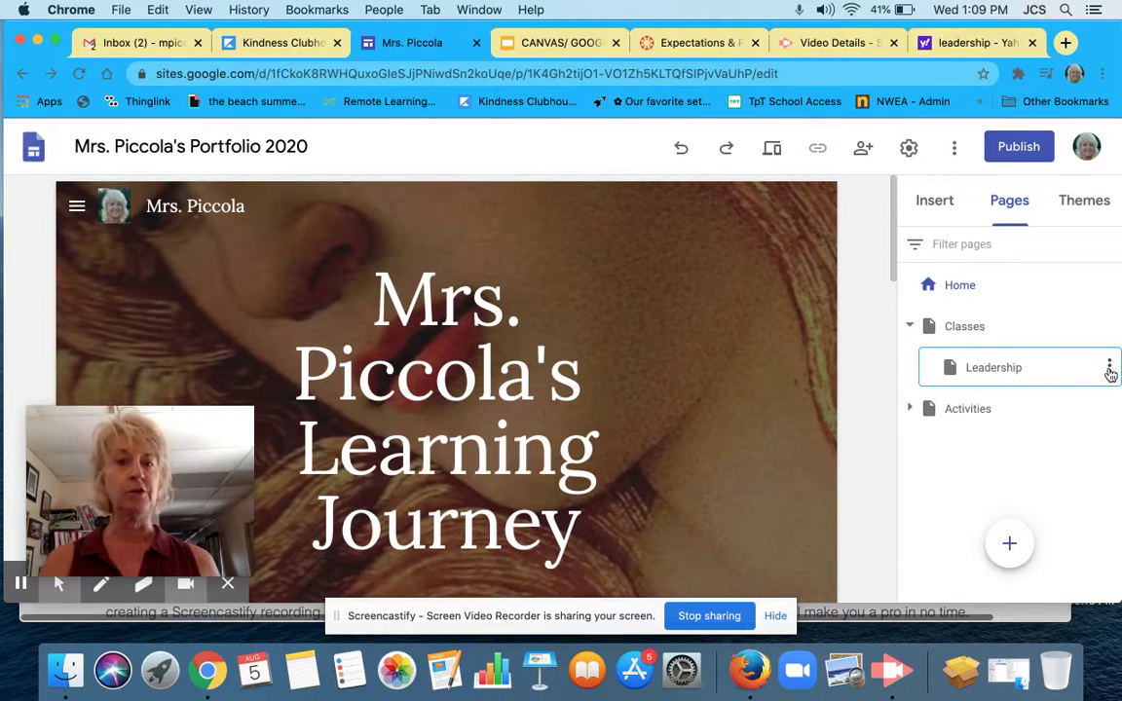
# - Add a subpage named Journal under Leadership
pyautogui.click(1109, 368)
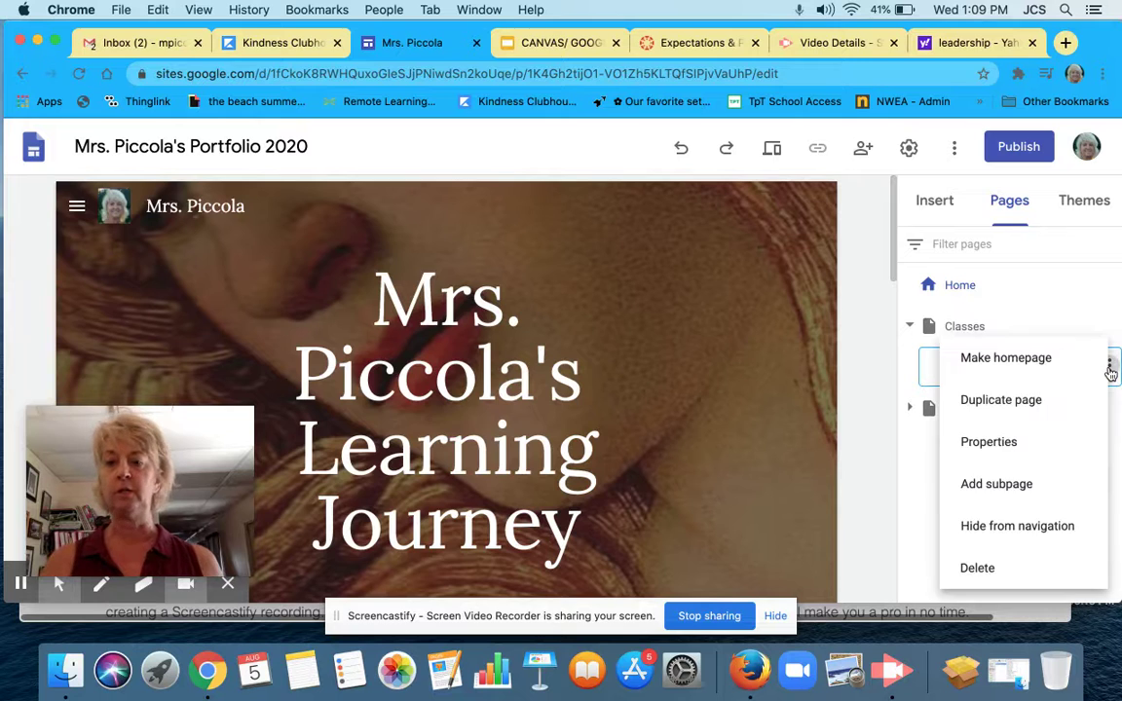
pyautogui.click(991, 487)
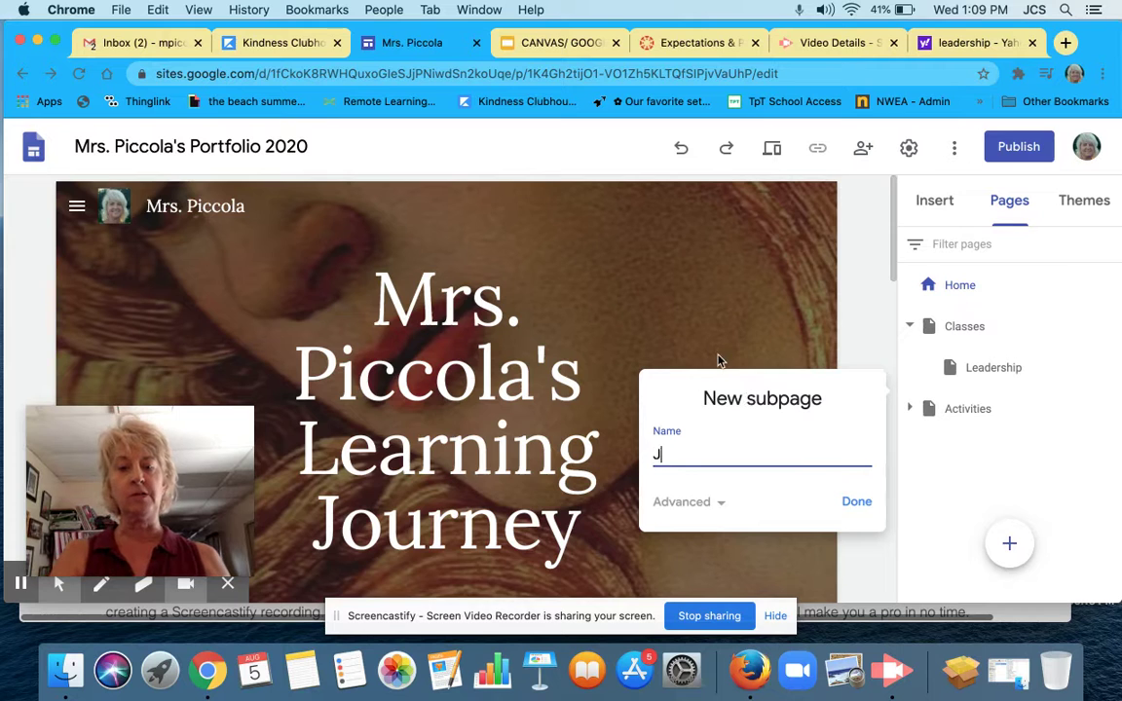
pyautogui.click(853, 502)
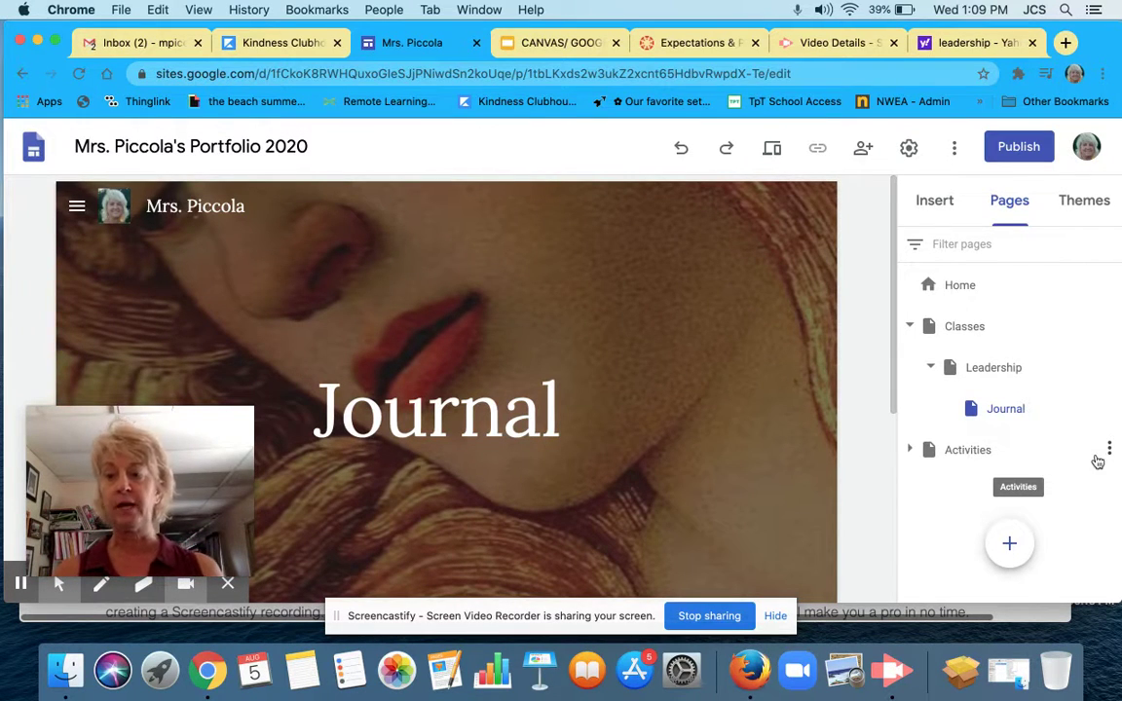
# - Add a subpage under Activities named 'Outside Leadership Opportunities', fixing a misspelling first
pyautogui.click(1108, 449)
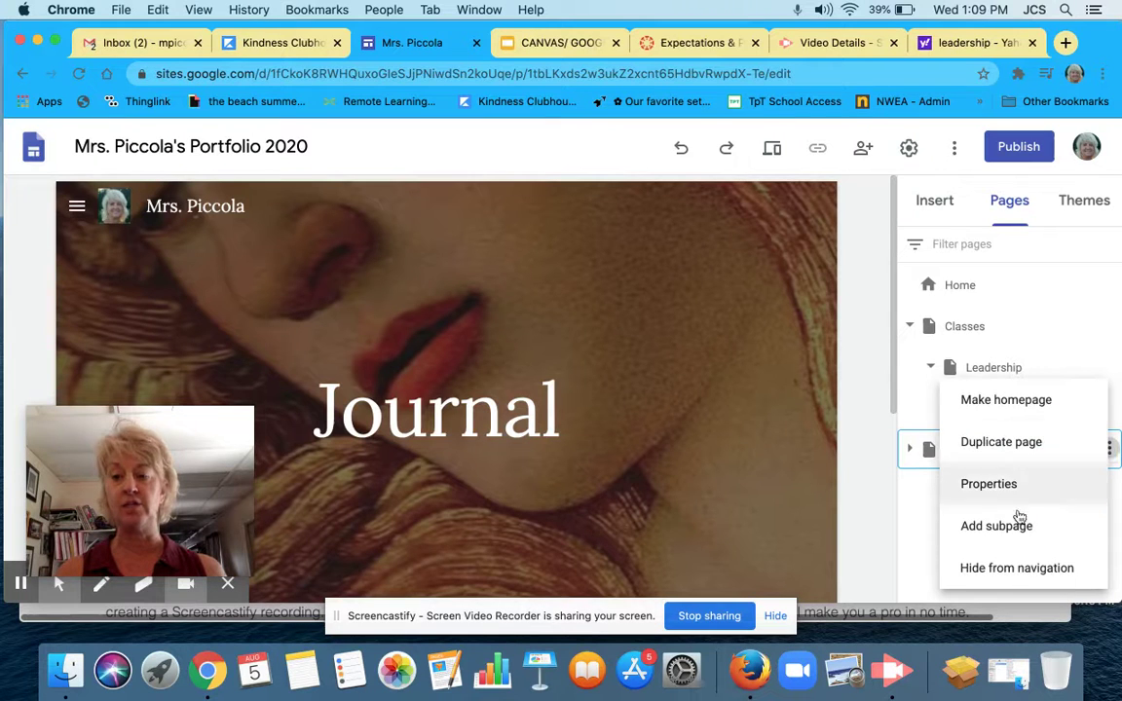
pyautogui.click(1002, 526)
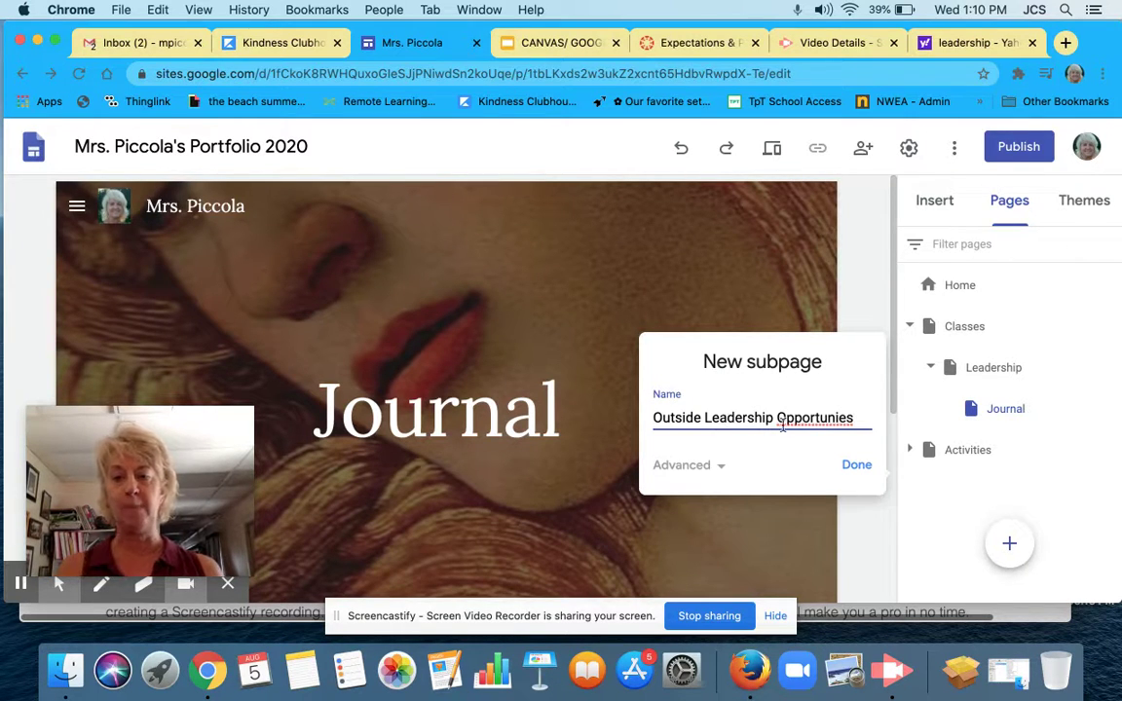
pyautogui.click(833, 417)
pyautogui.write('i')
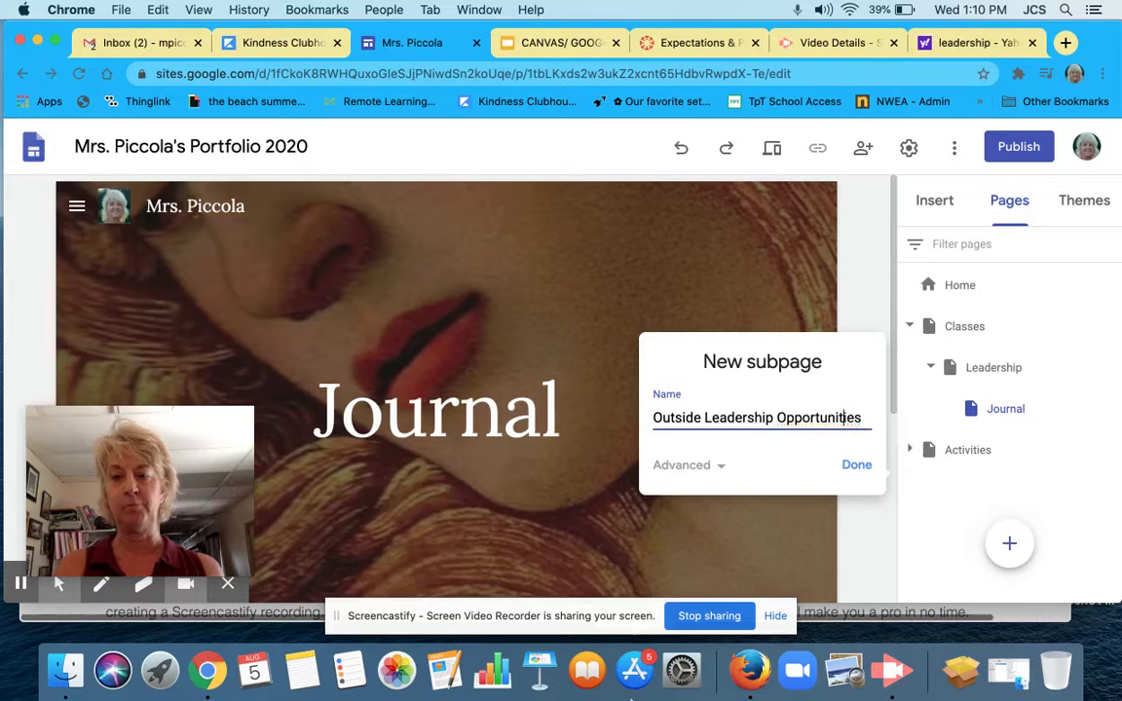
pyautogui.click(857, 467)
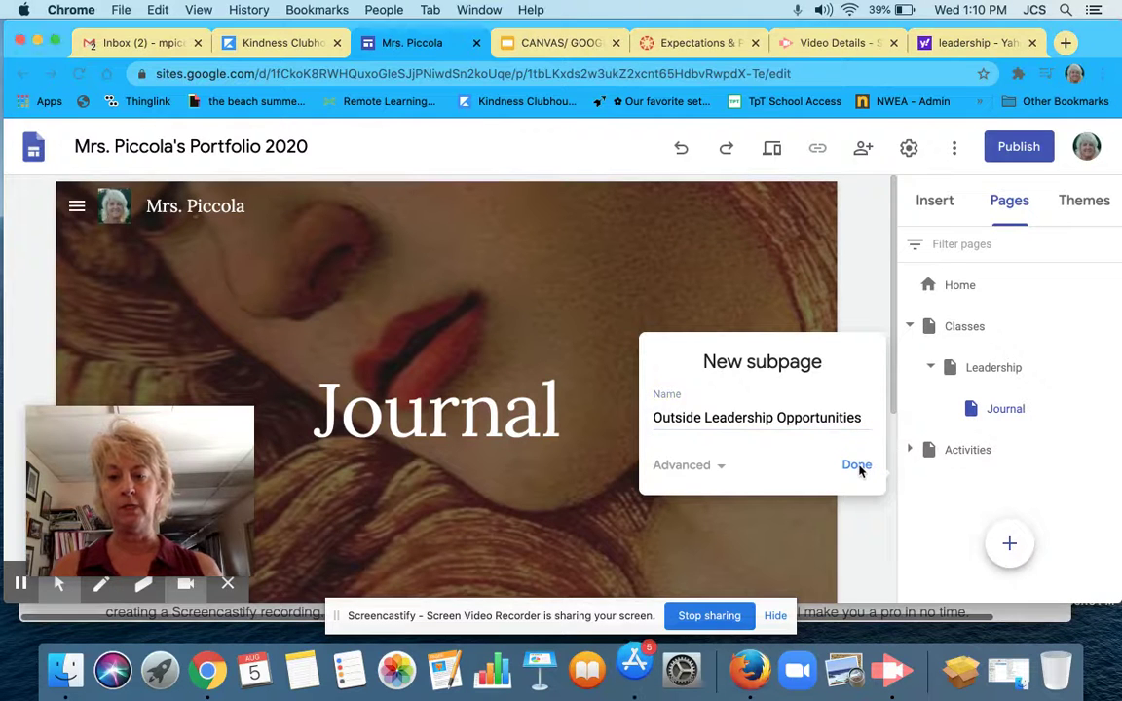
pyautogui.click(856, 467)
pyautogui.click(857, 467)
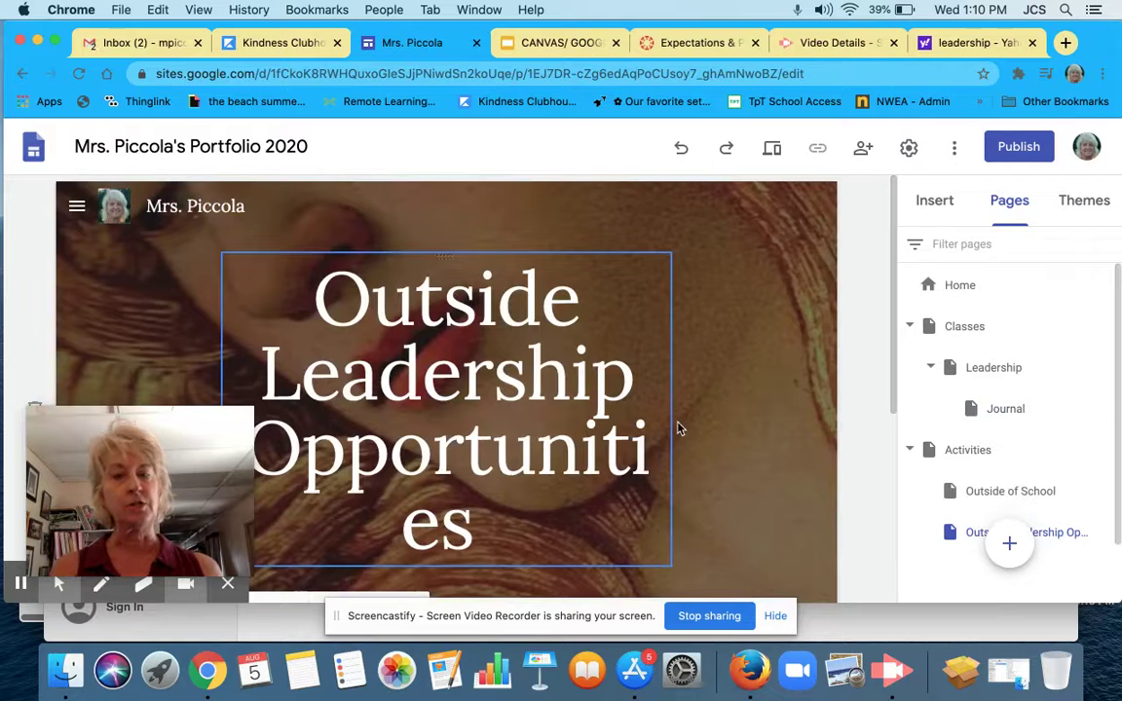
# - Select Leadership in the Pages panel to edit the page with the Leadership title header
pyautogui.scroll(-1, 679, 429)
pyautogui.scroll(-1, 679, 428)
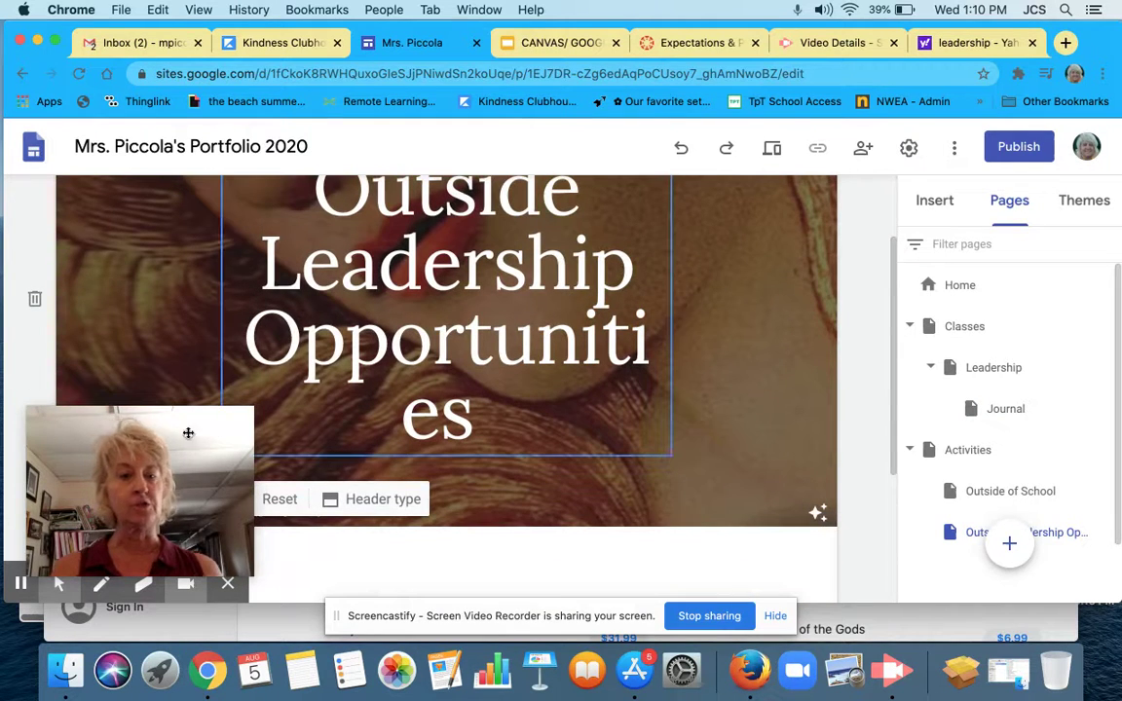
pyautogui.moveTo(183, 431); pyautogui.dragTo(806, 455)
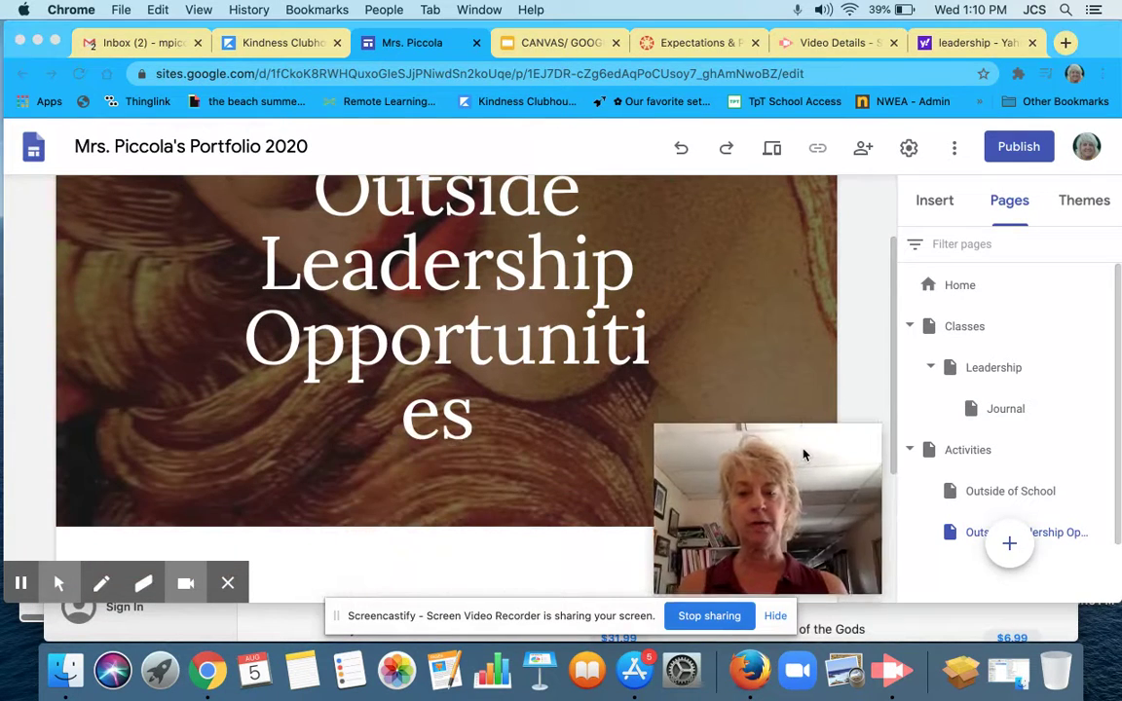
pyautogui.scroll(2, 435, 416)
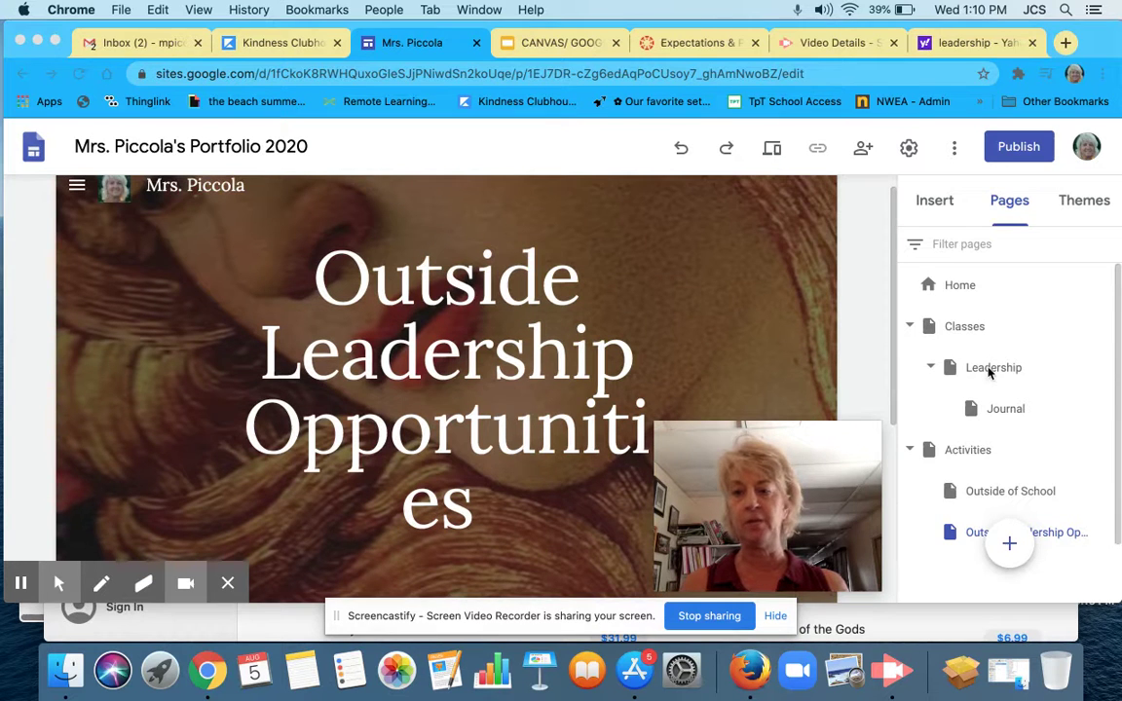
pyautogui.click(990, 370)
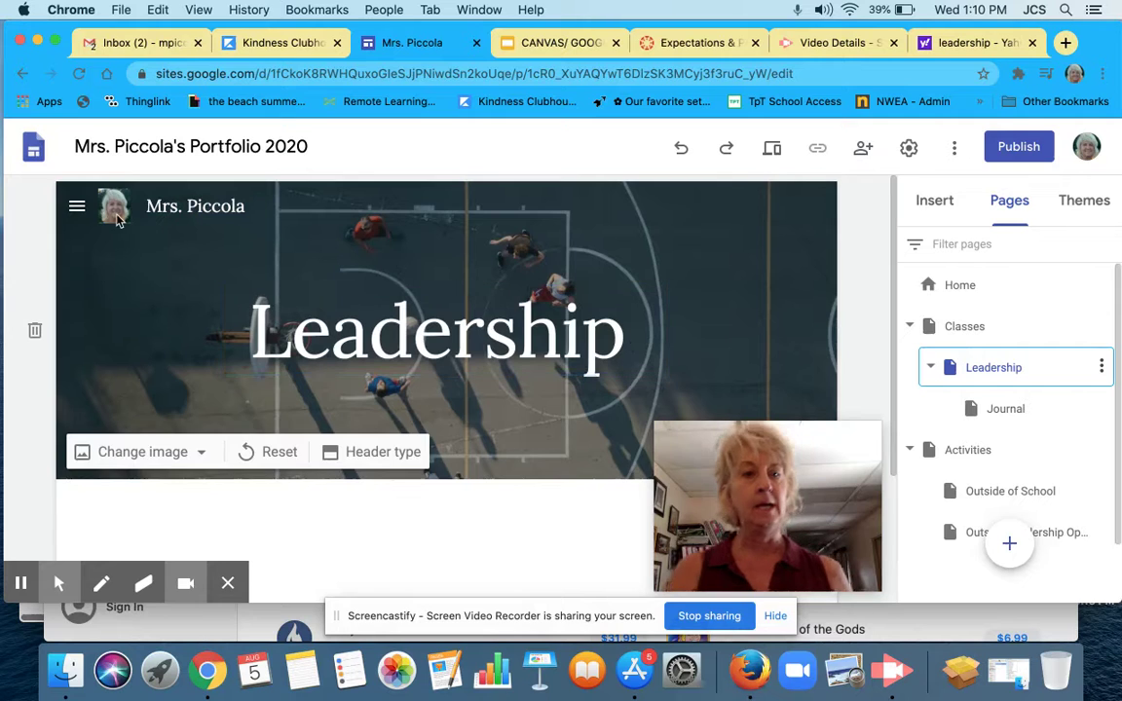
pyautogui.moveTo(117, 220)
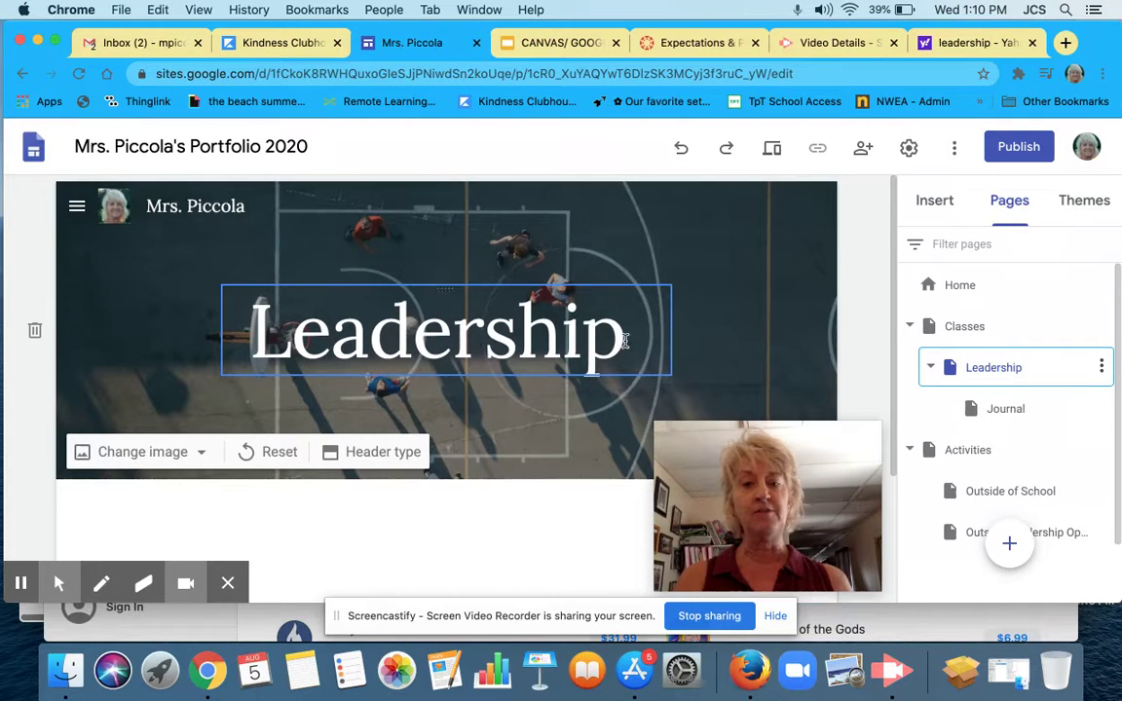
# - Upload the Desktop screenshot of hands holding LEADERSHIP letters as the page's header image
pyautogui.click(205, 454)
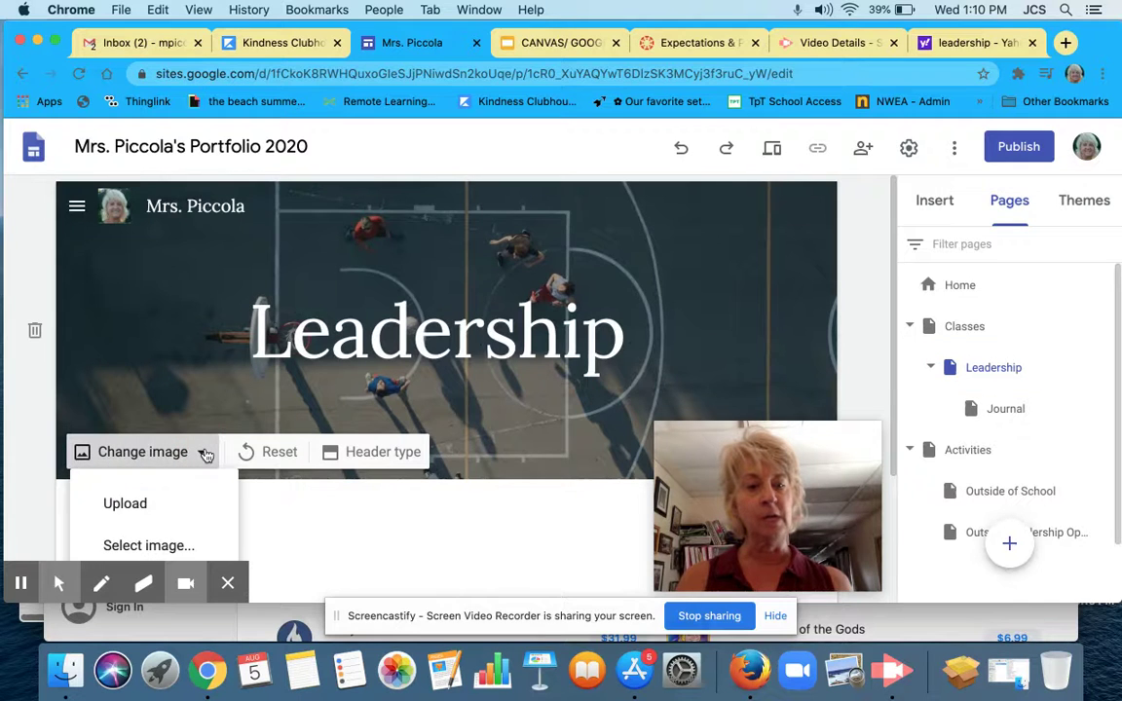
pyautogui.scroll(-2, 176, 456)
pyautogui.click(138, 411)
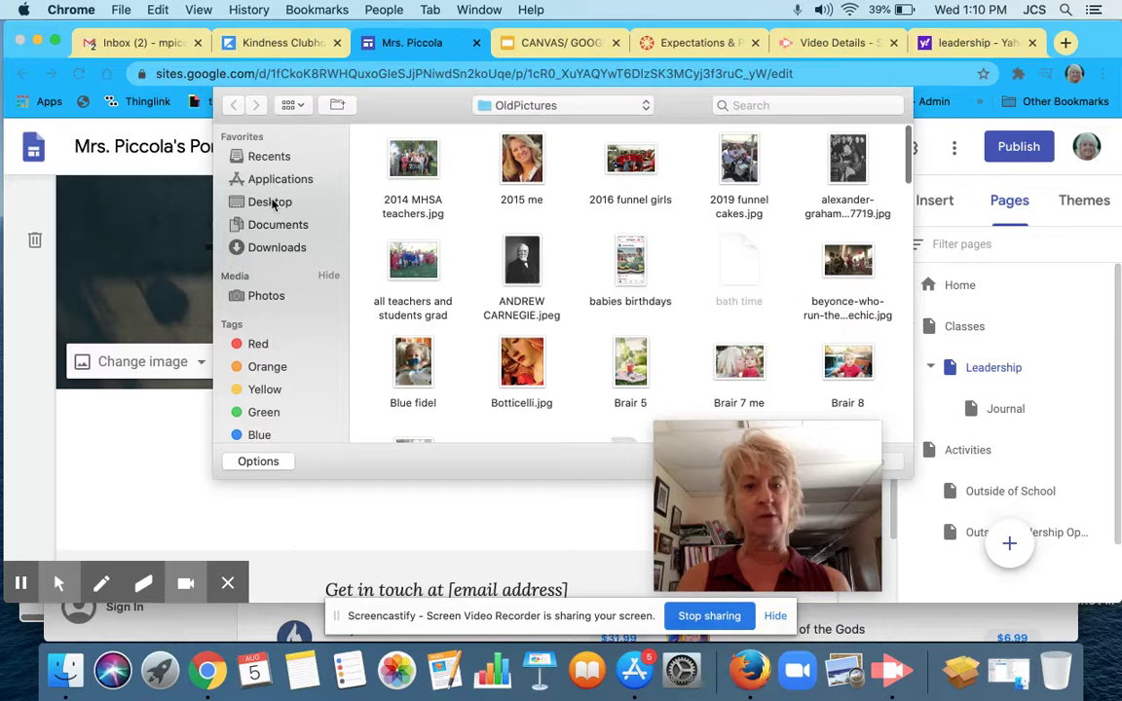
pyautogui.click(274, 202)
pyautogui.doubleClick(726, 171)
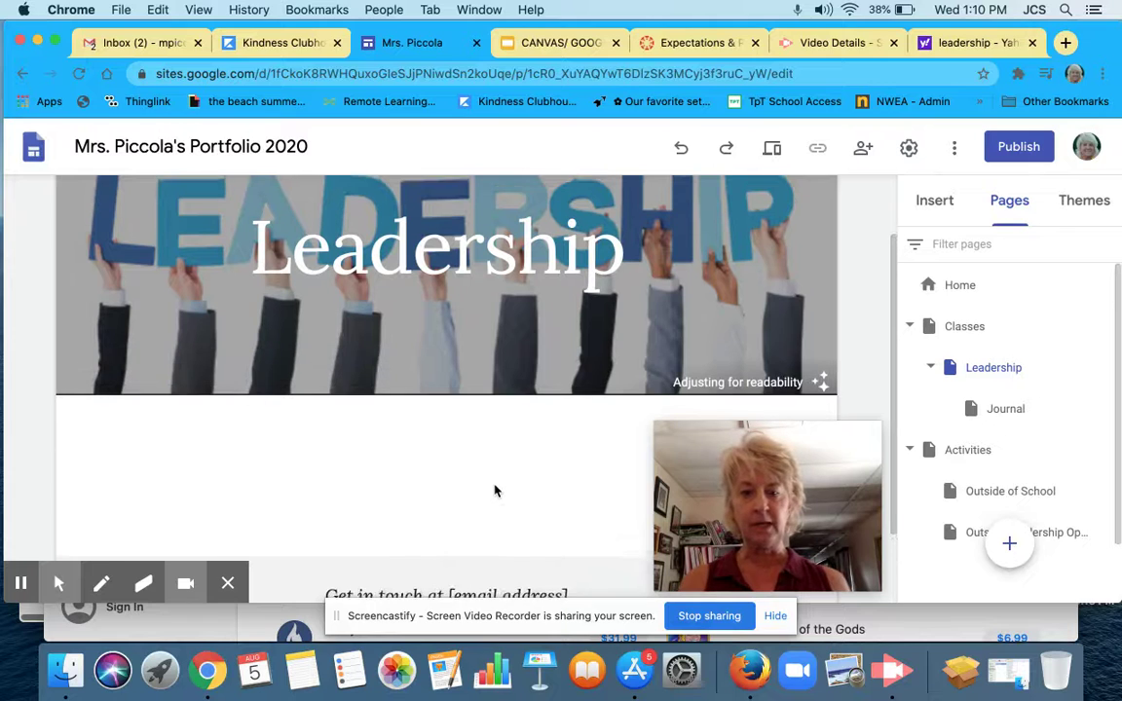
pyautogui.scroll(-2, 495, 491)
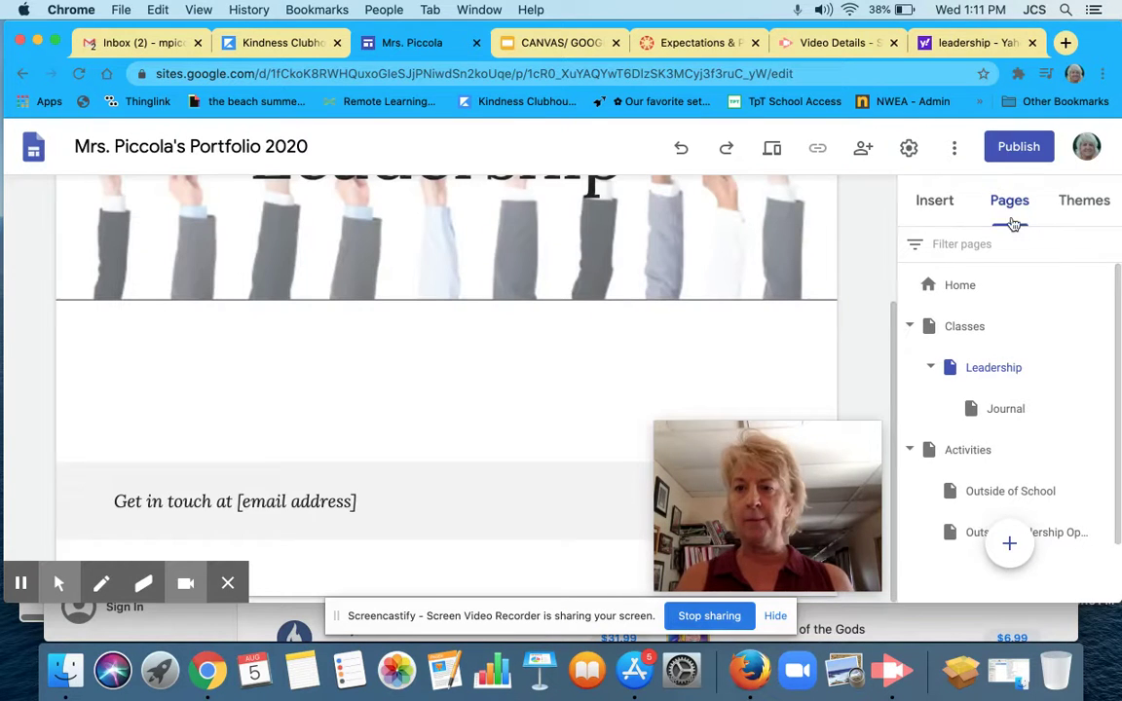
# - Apply the purple colour option to the Simple theme, leaving its font style unchanged
pyautogui.click(1084, 201)
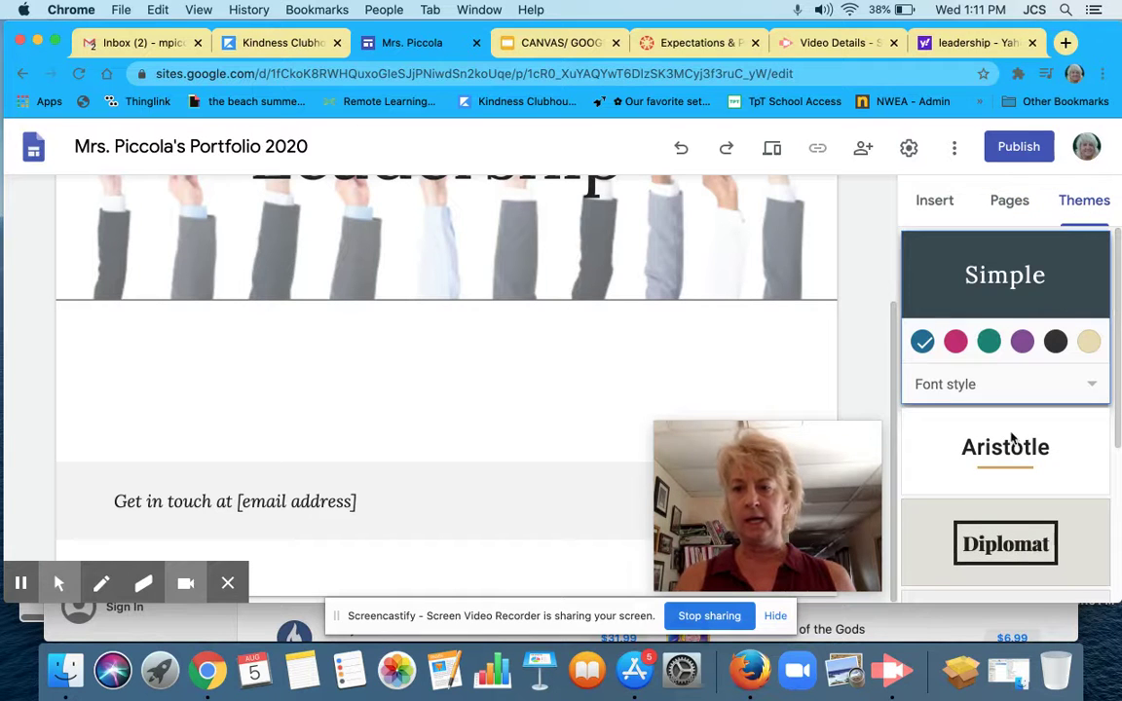
pyautogui.click(1083, 383)
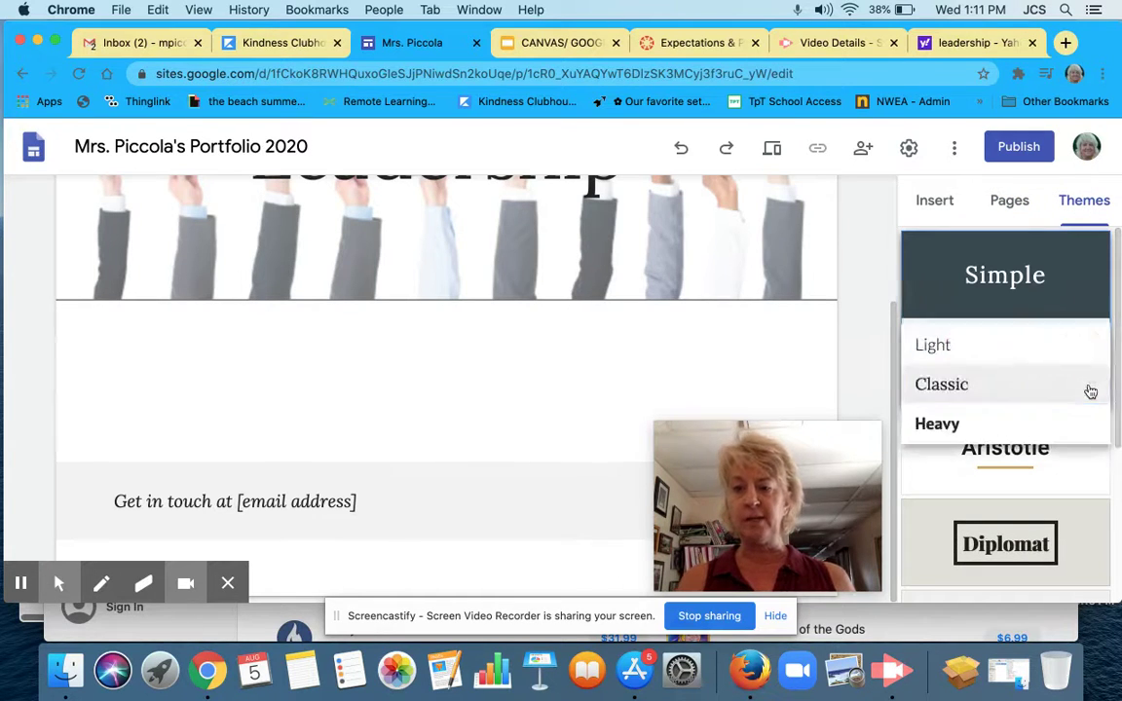
pyautogui.click(968, 393)
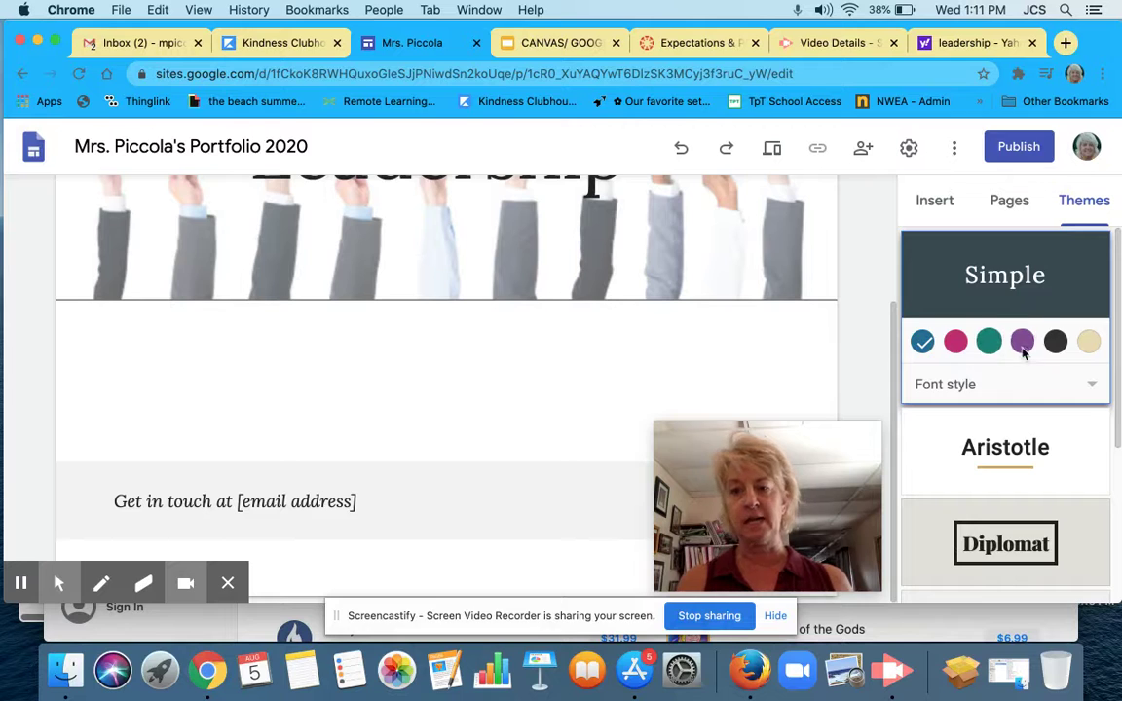
pyautogui.click(1023, 343)
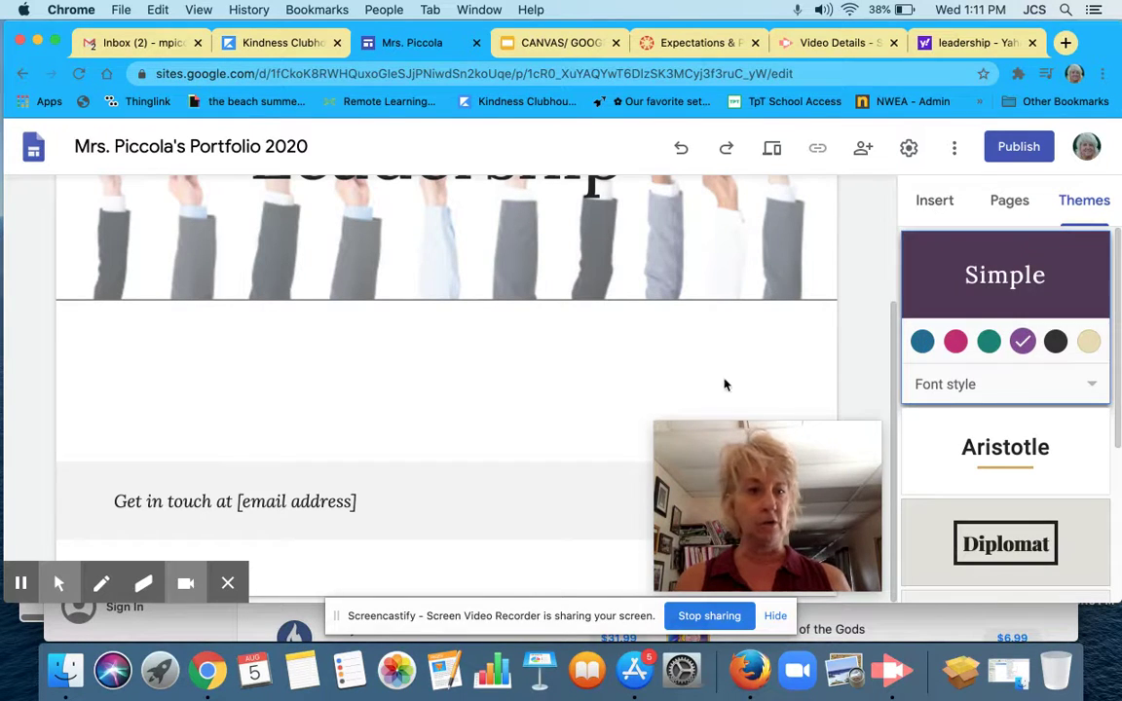
pyautogui.scroll(4, 724, 385)
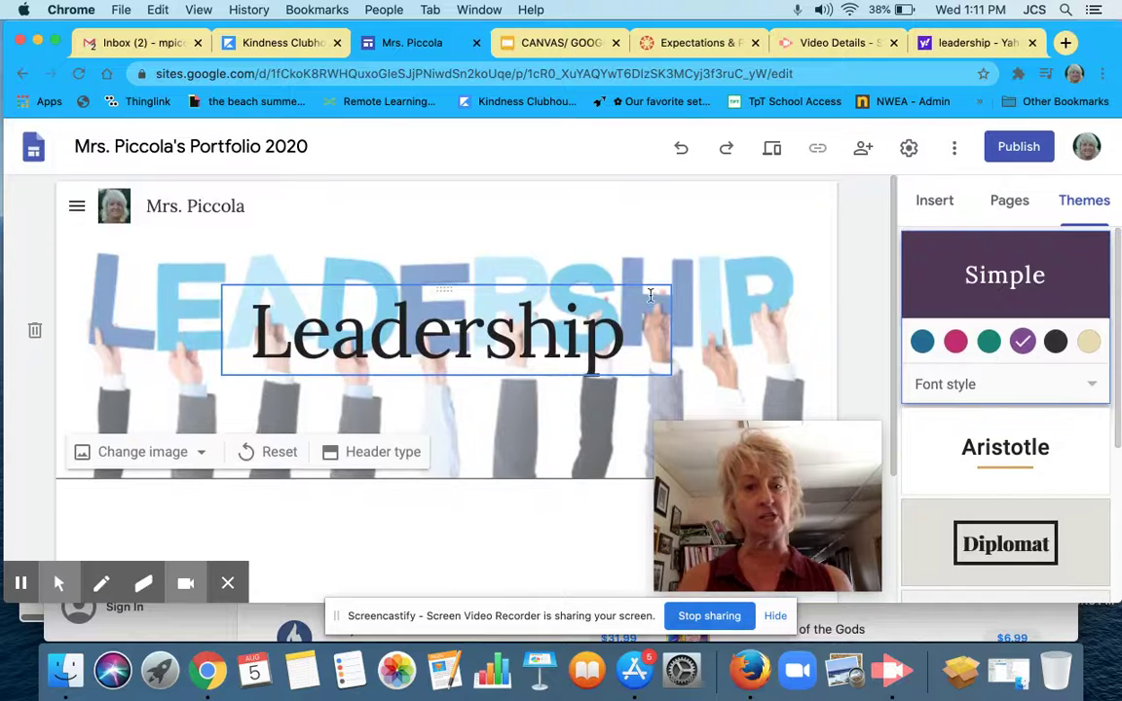
pyautogui.click(934, 201)
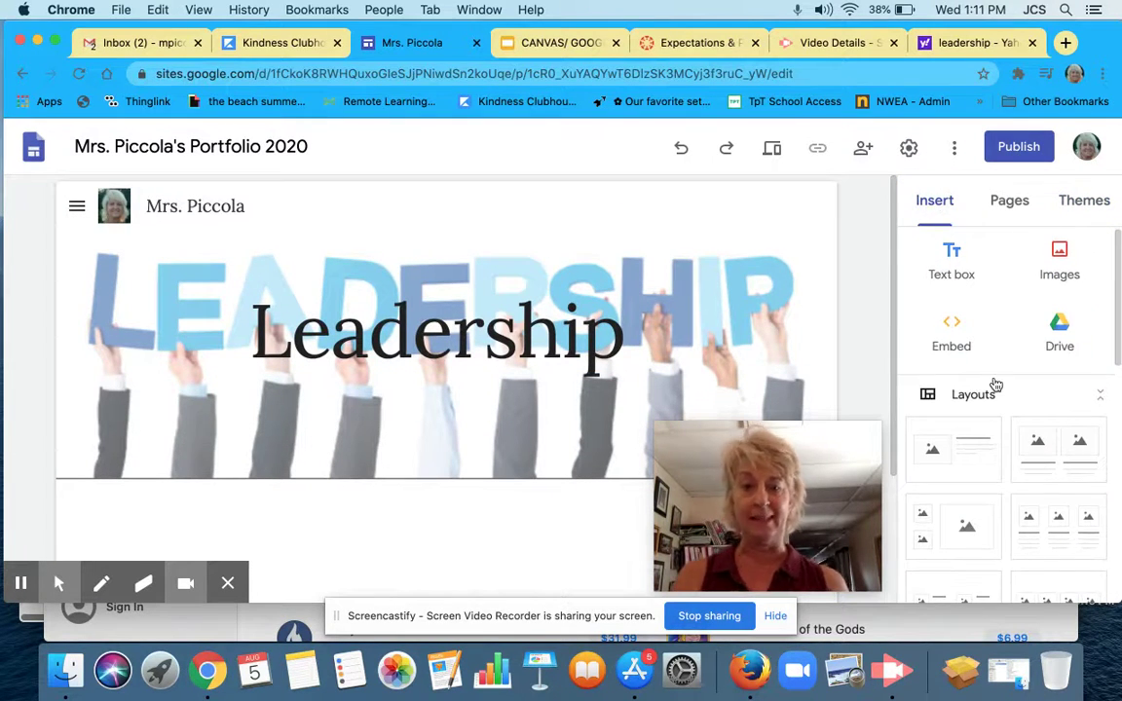
pyautogui.scroll(-2, 525, 553)
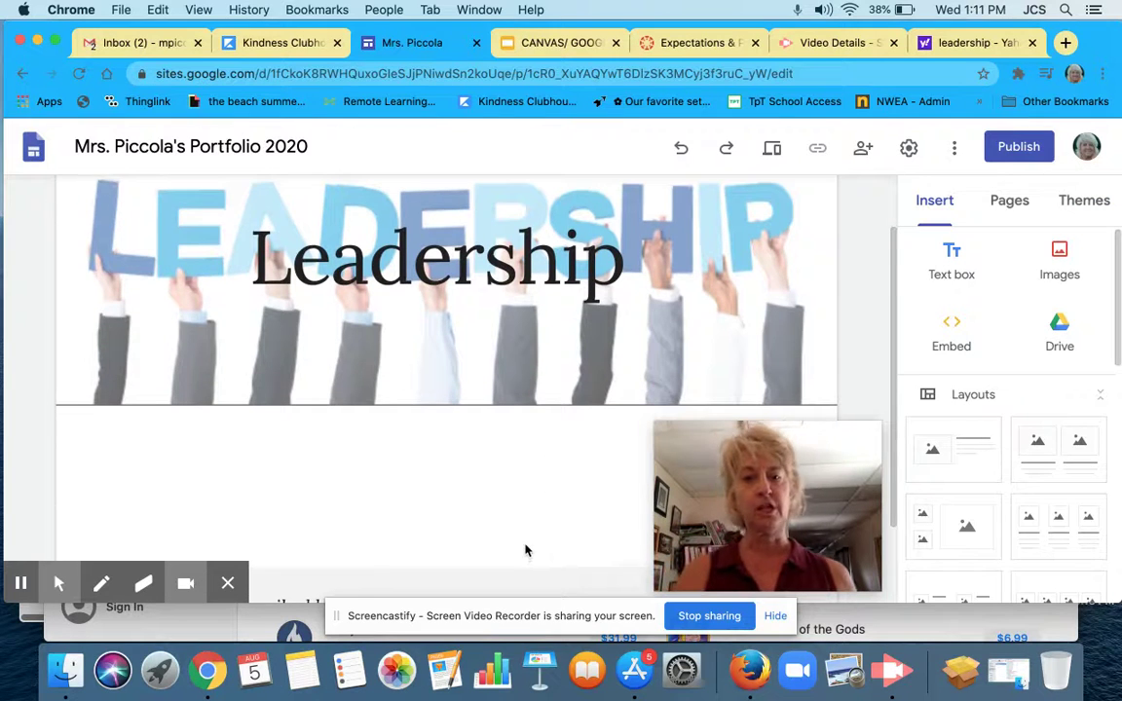
pyautogui.scroll(-2, 525, 552)
pyautogui.scroll(-4, 1035, 518)
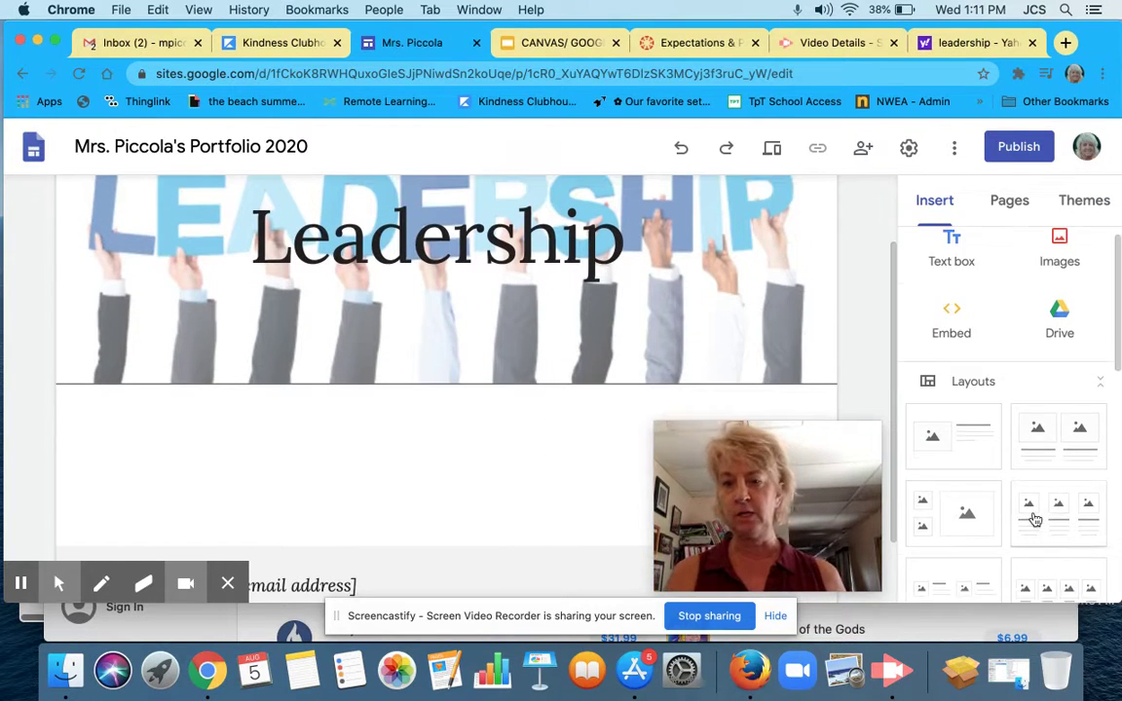
# - Insert the two-image layout below the banner with the Actionable Steps screenshot in the left box
pyautogui.click(1035, 281)
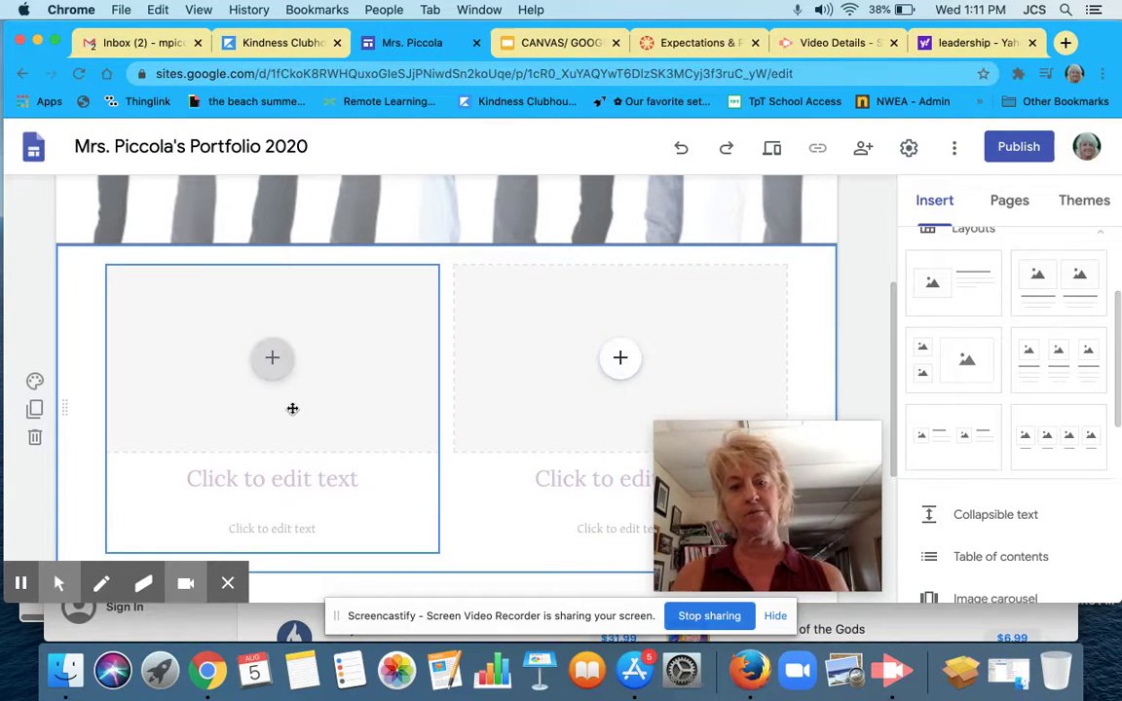
pyautogui.click(273, 361)
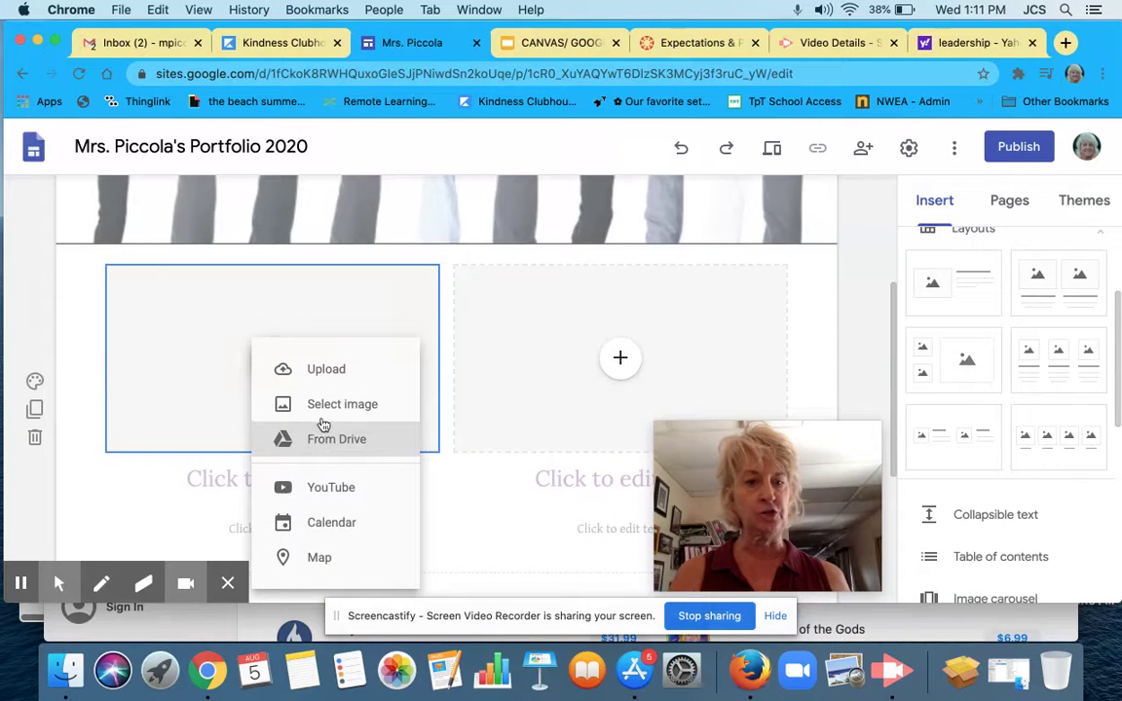
pyautogui.click(321, 371)
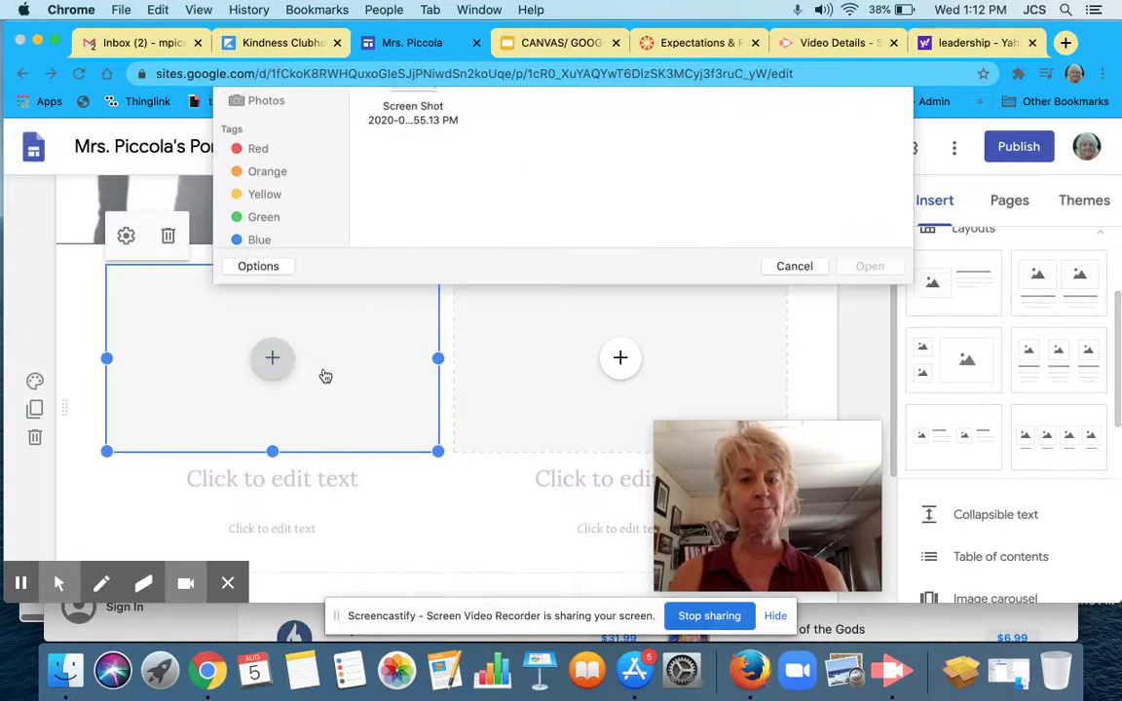
pyautogui.doubleClick(849, 161)
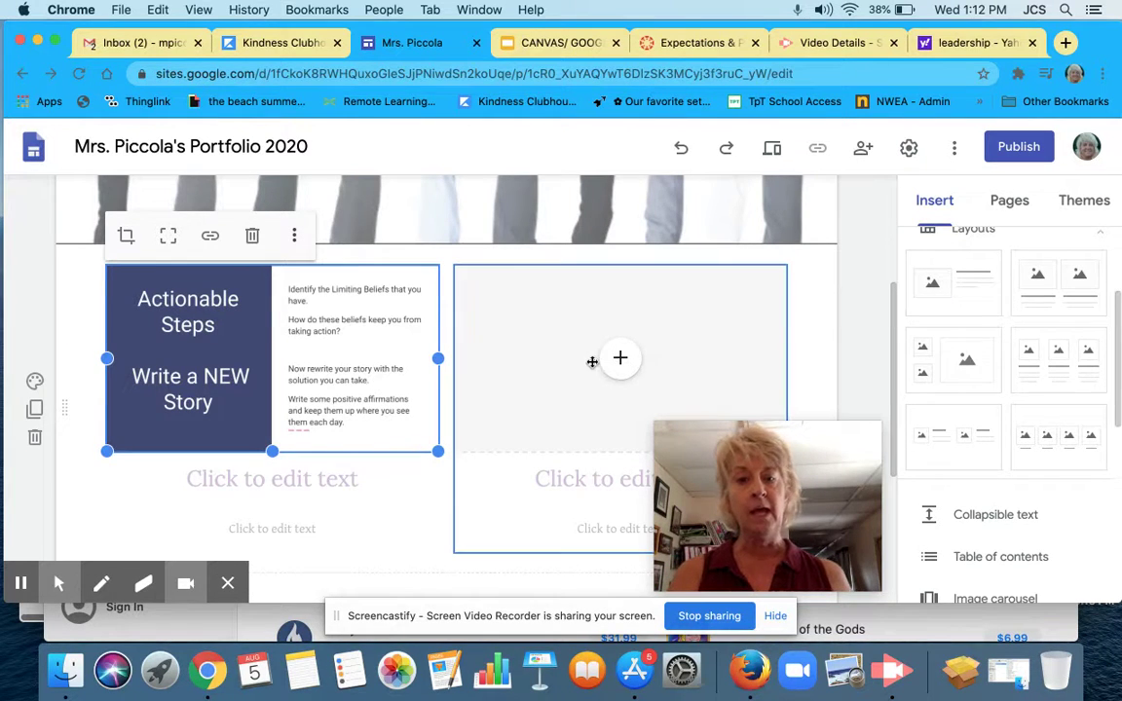
# - Upload the journal-tips screenshot into the right box and drag it taller
pyautogui.click(624, 358)
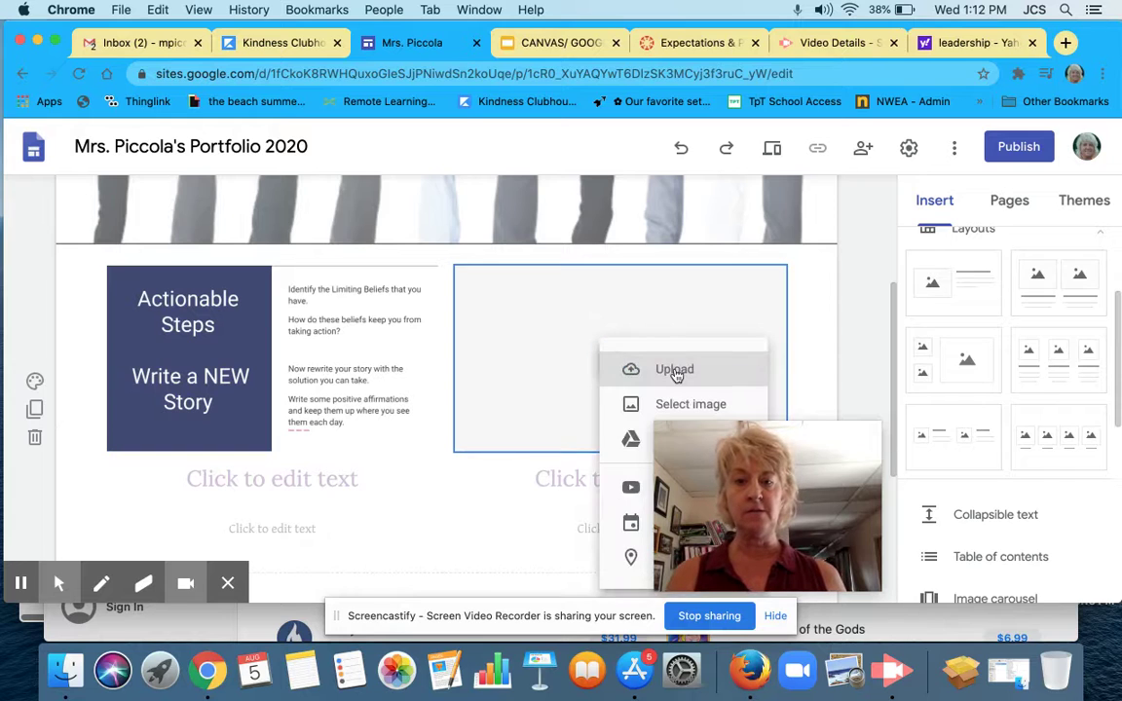
pyautogui.click(676, 371)
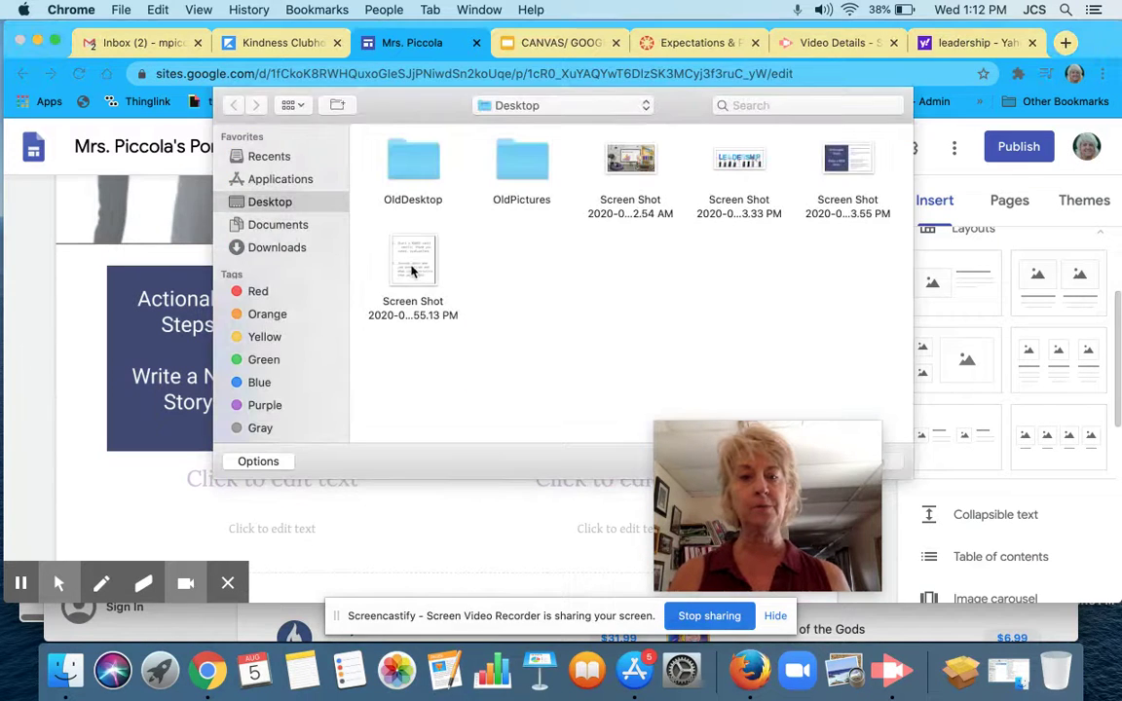
pyautogui.doubleClick(412, 265)
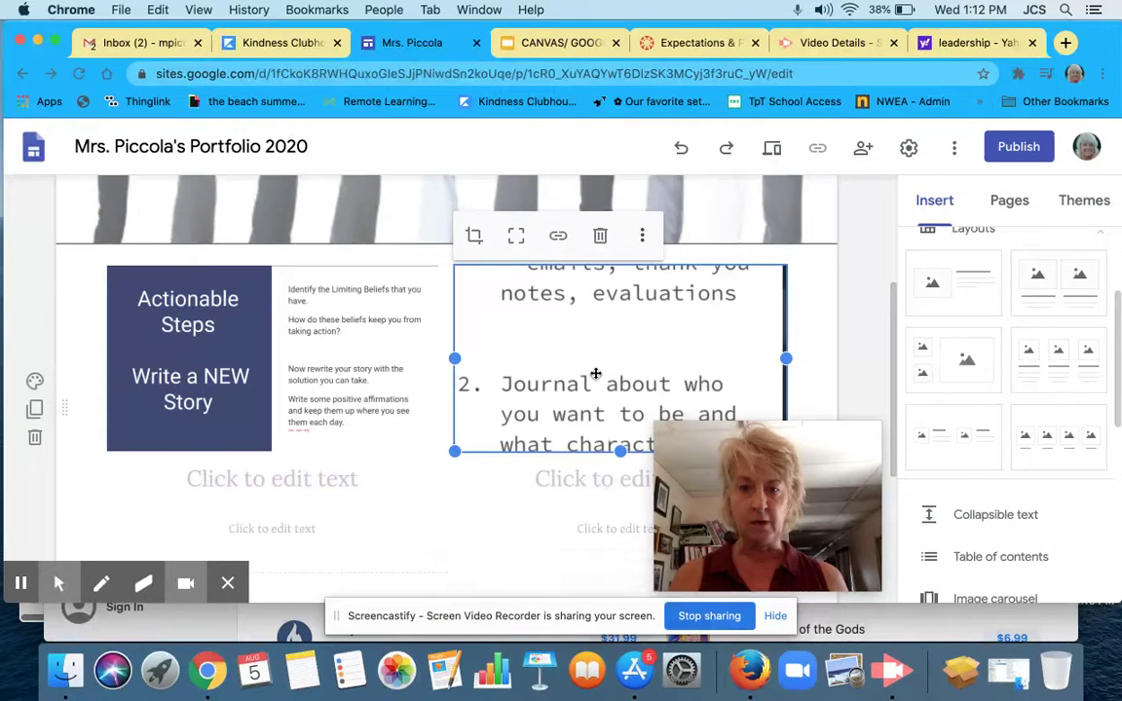
pyautogui.moveTo(620, 451); pyautogui.dragTo(621, 521)
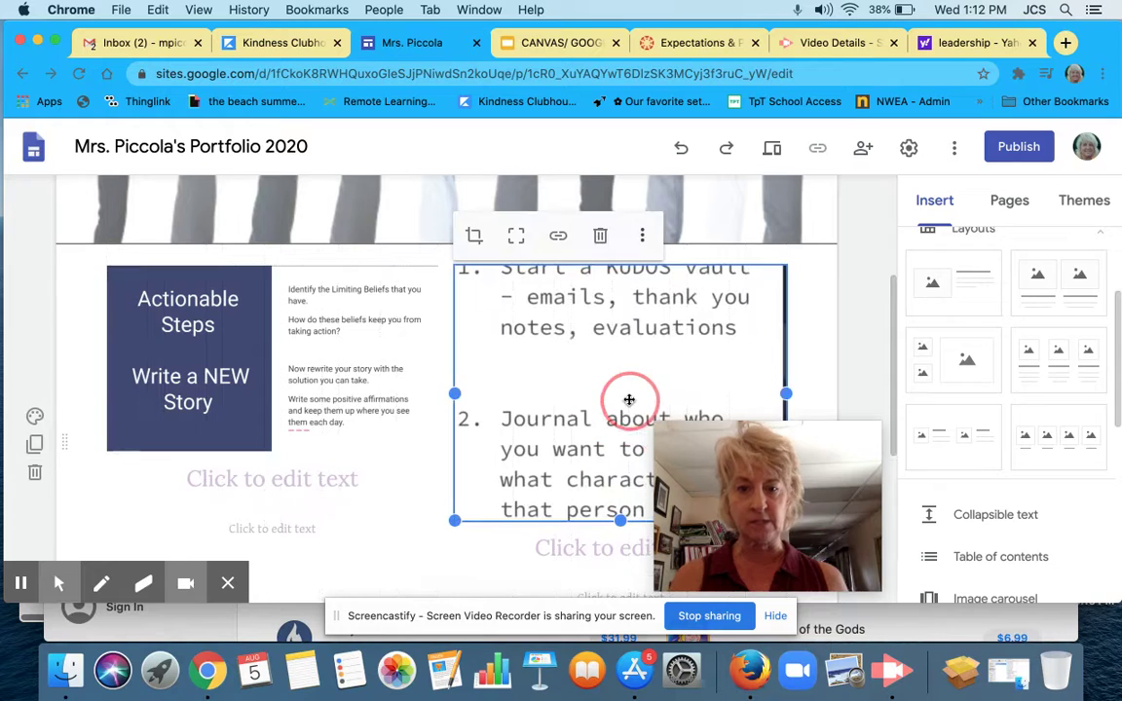
# - Confirm the right screenshot's crop and extend its height so both numbered steps show
pyautogui.click(474, 238)
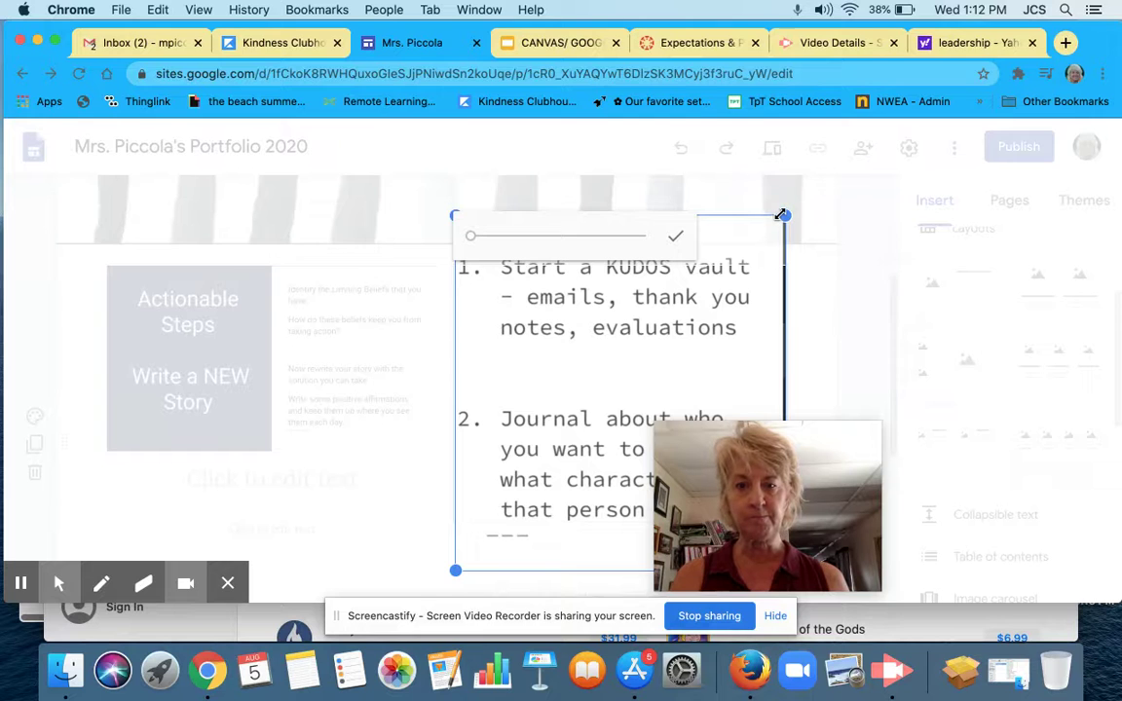
pyautogui.click(864, 343)
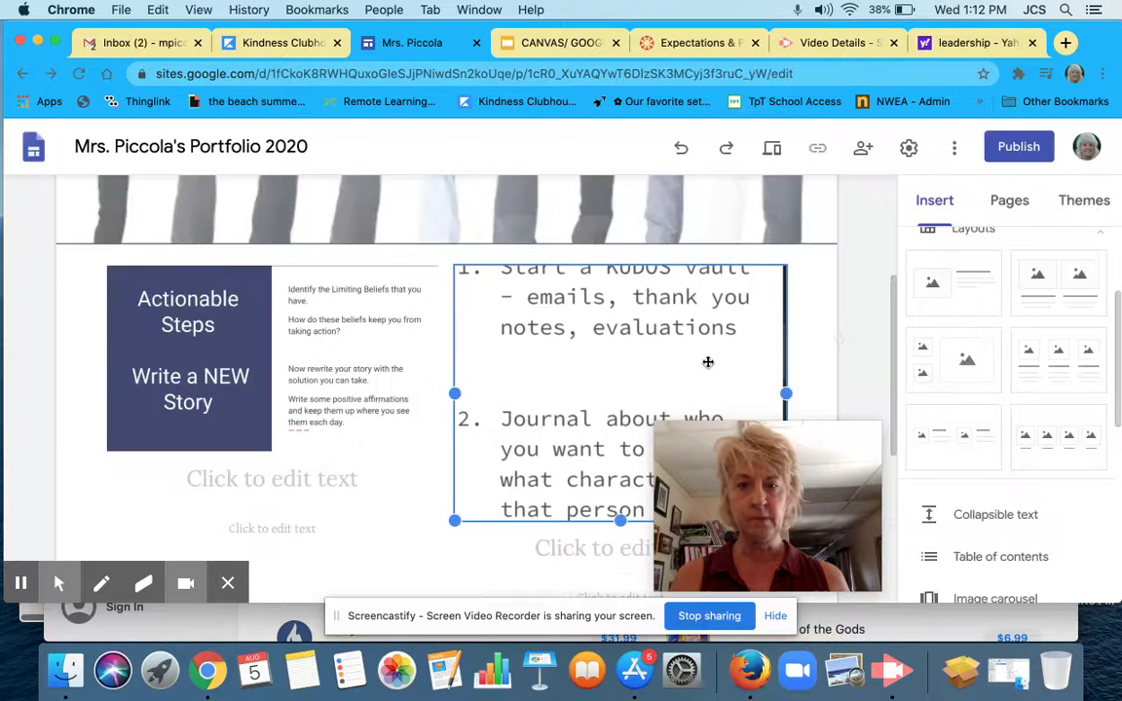
pyautogui.scroll(2, 584, 362)
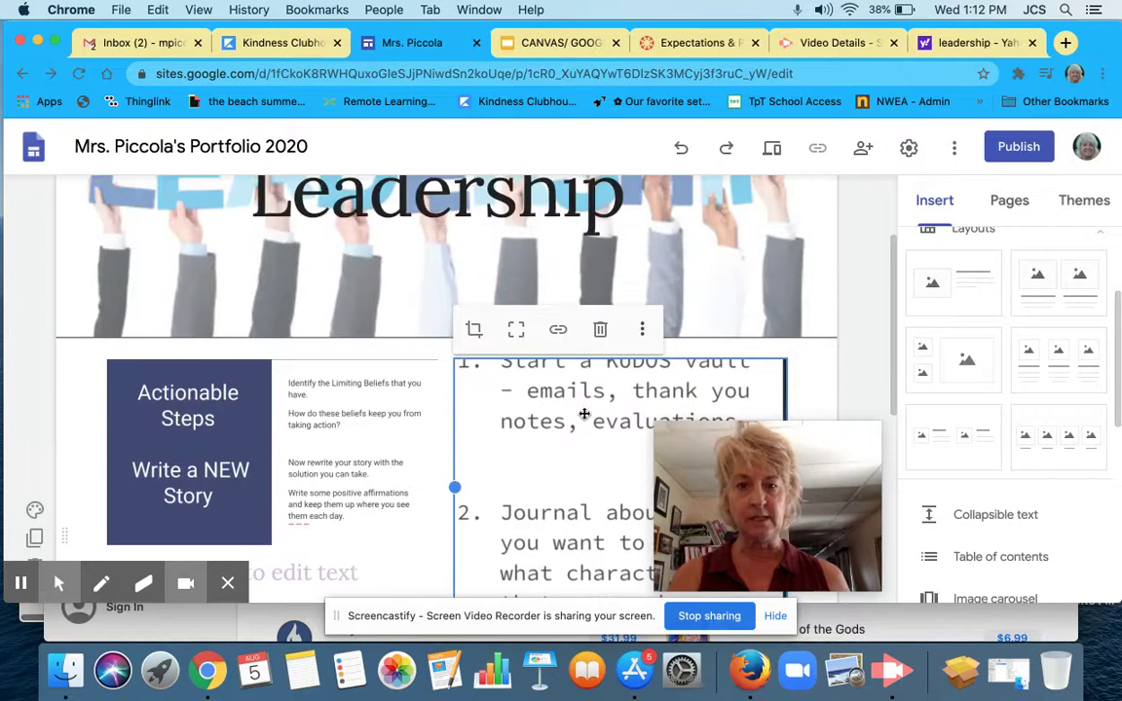
pyautogui.scroll(-3, 585, 389)
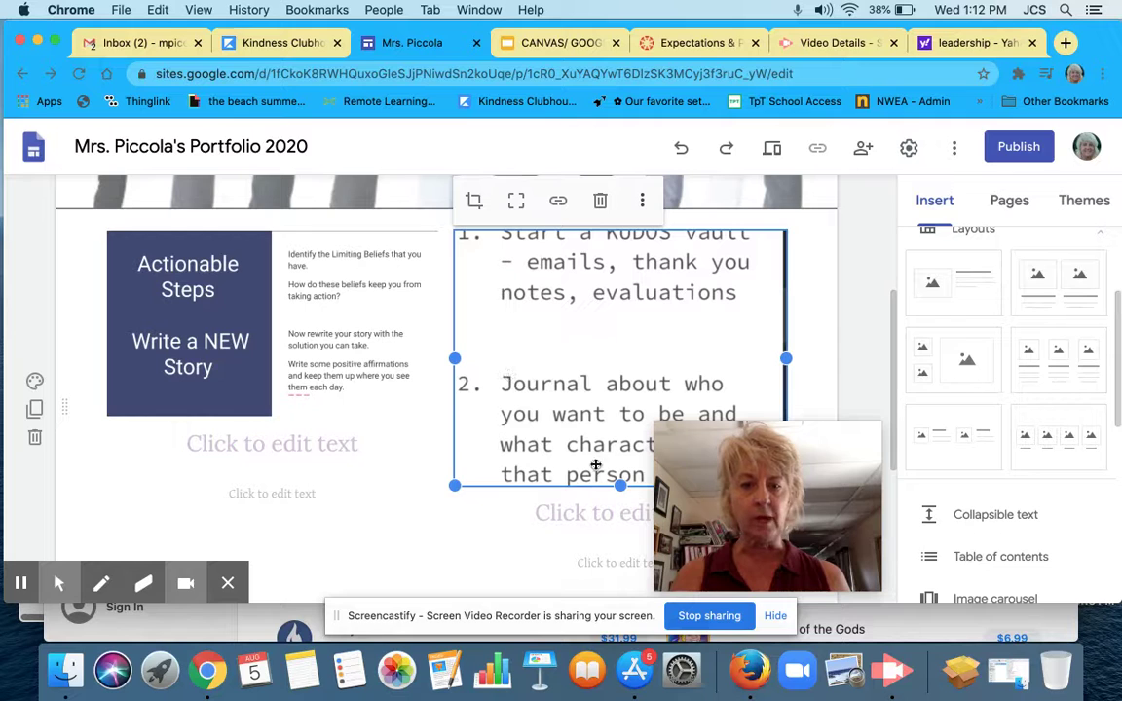
pyautogui.moveTo(620, 526)
pyautogui.mouseDown()
pyautogui.moveTo(624, 493)
pyautogui.moveTo(620, 519)
pyautogui.mouseUp()
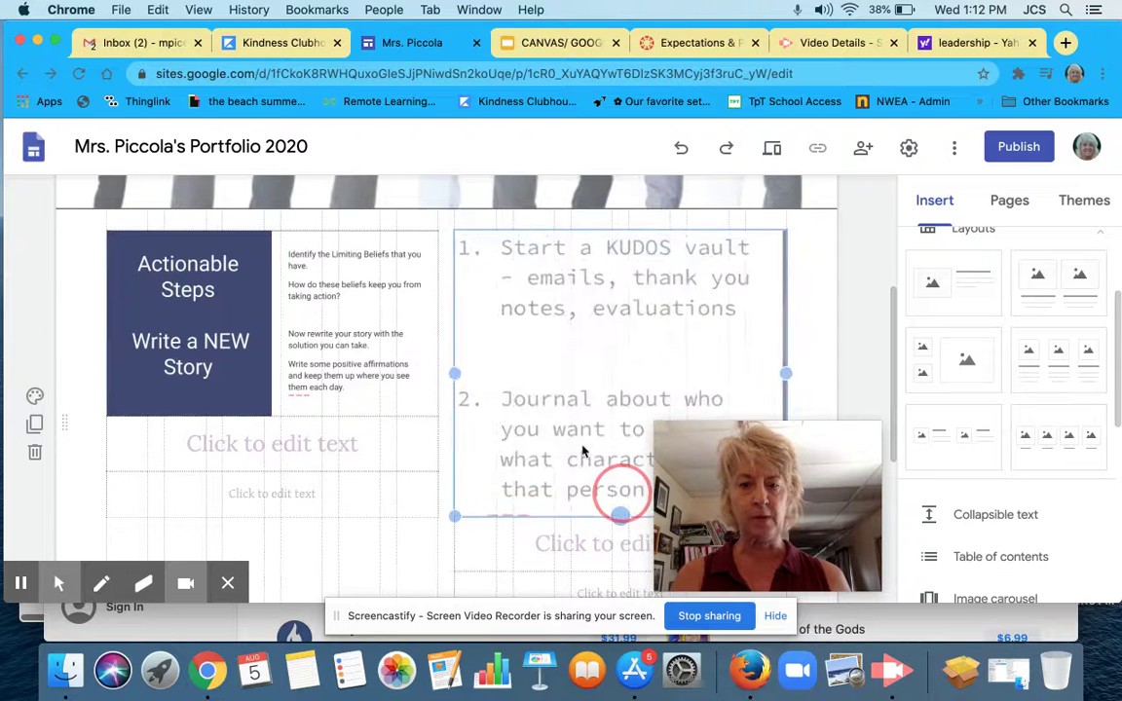
# - Enter the heading 'Here are some instructions for your first journal entries.' under the left image
pyautogui.click(382, 489)
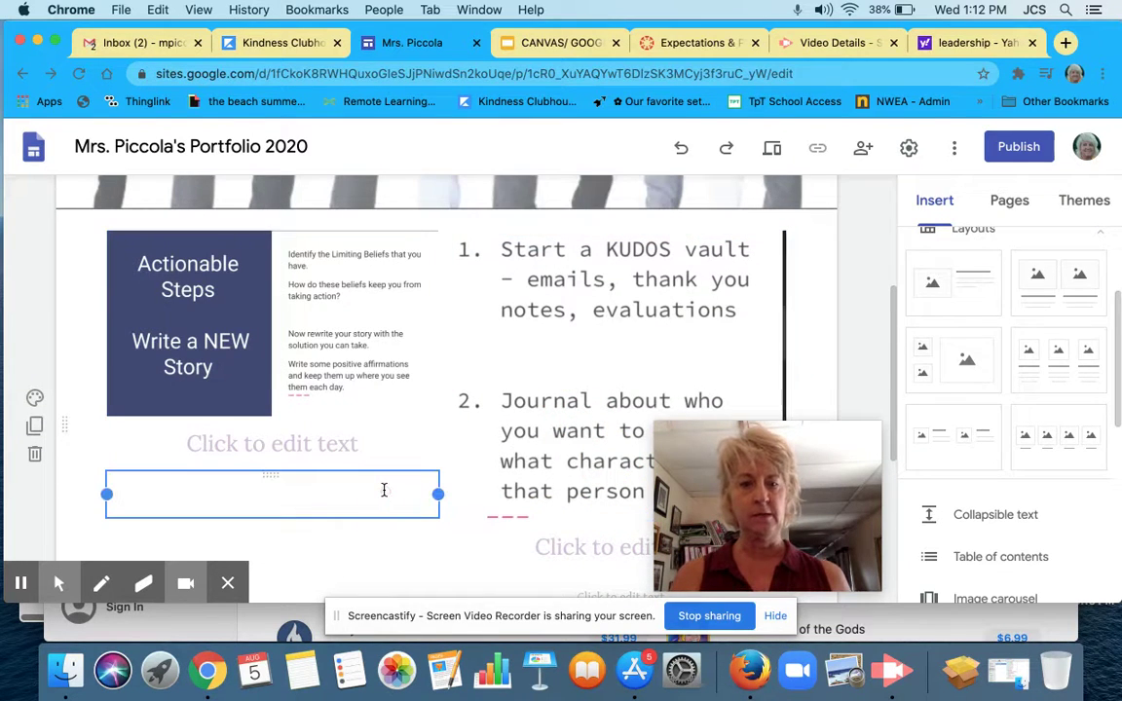
pyautogui.click(454, 560)
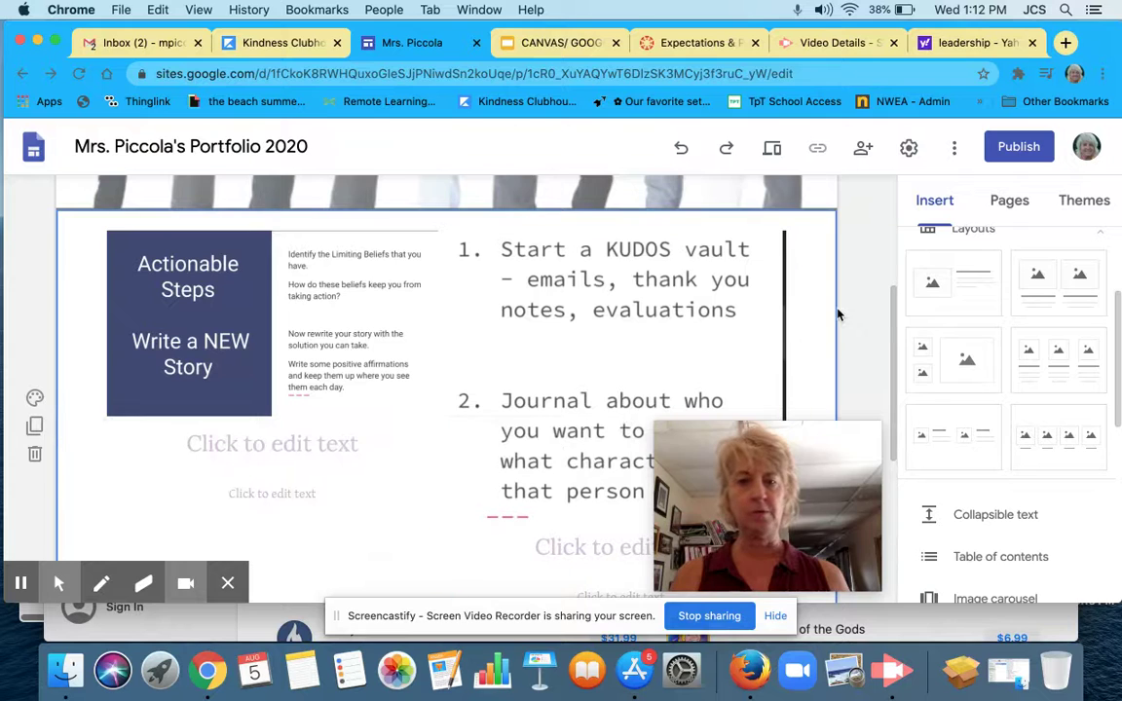
pyautogui.scroll(-3, 561, 422)
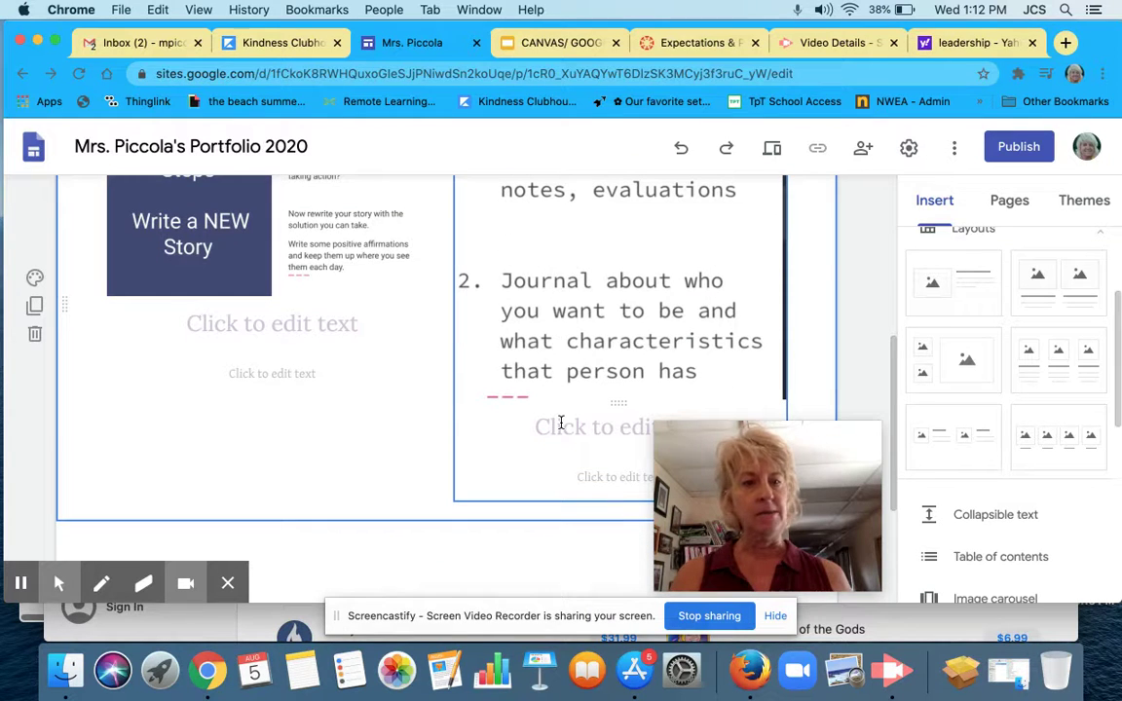
pyautogui.click(326, 328)
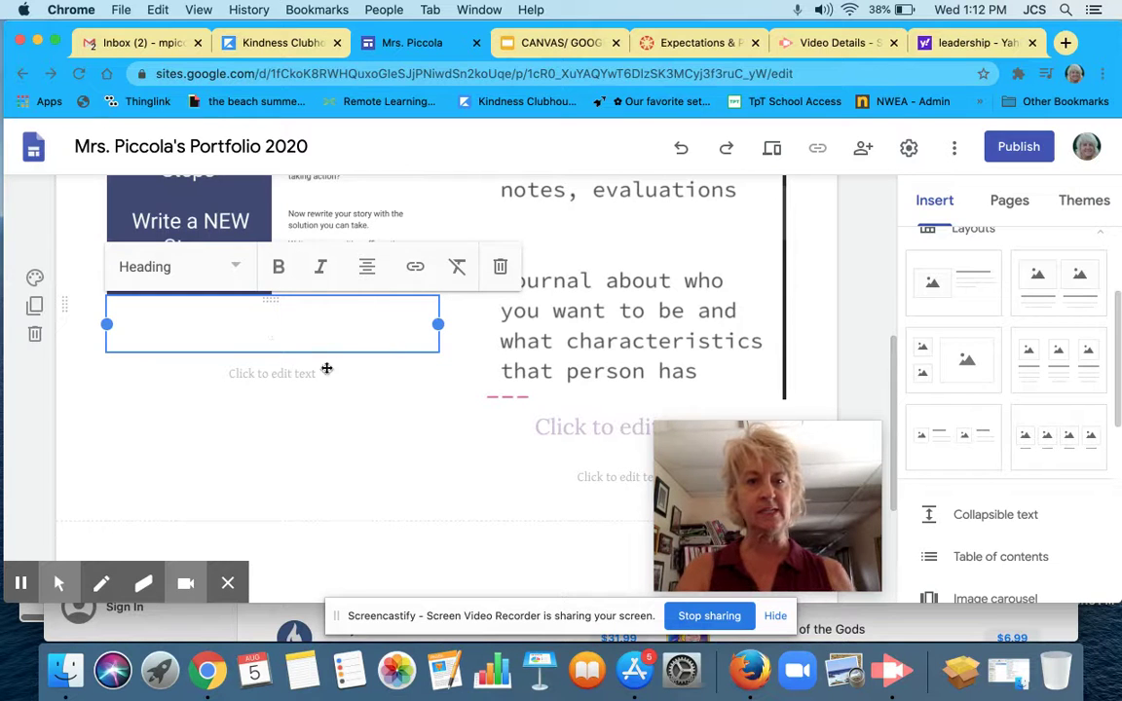
pyautogui.write('T')
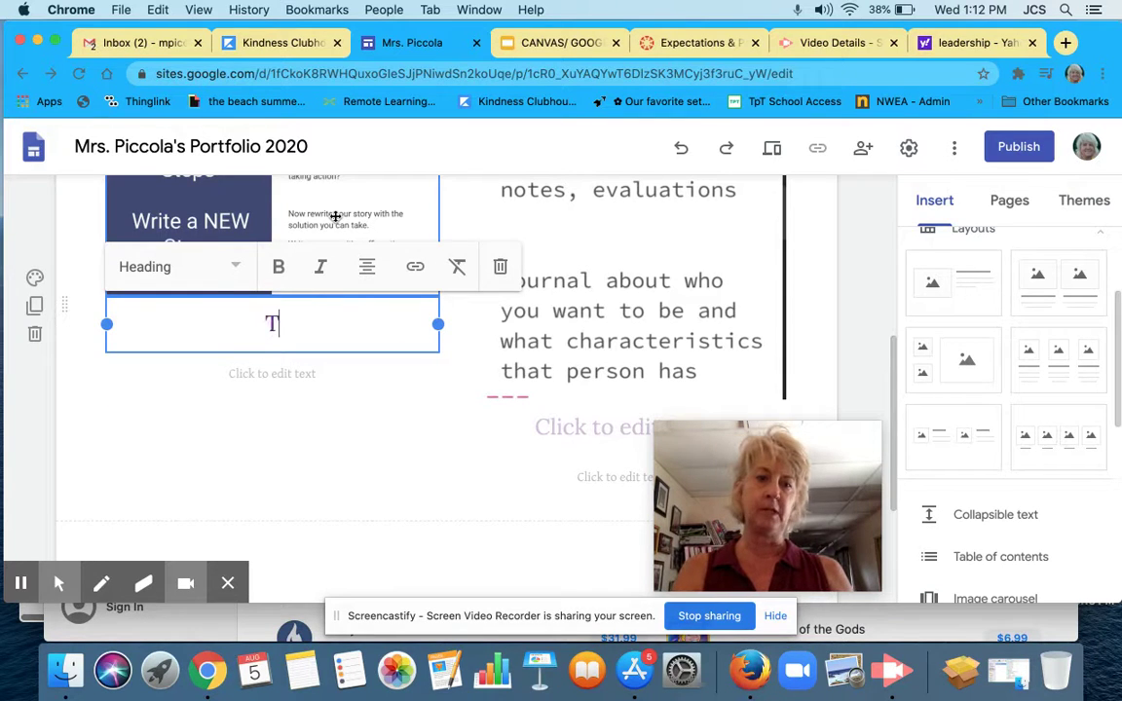
pyautogui.write('h')
pyautogui.press('BackSpace')
pyautogui.press('BackSpace')
pyautogui.write('Here')
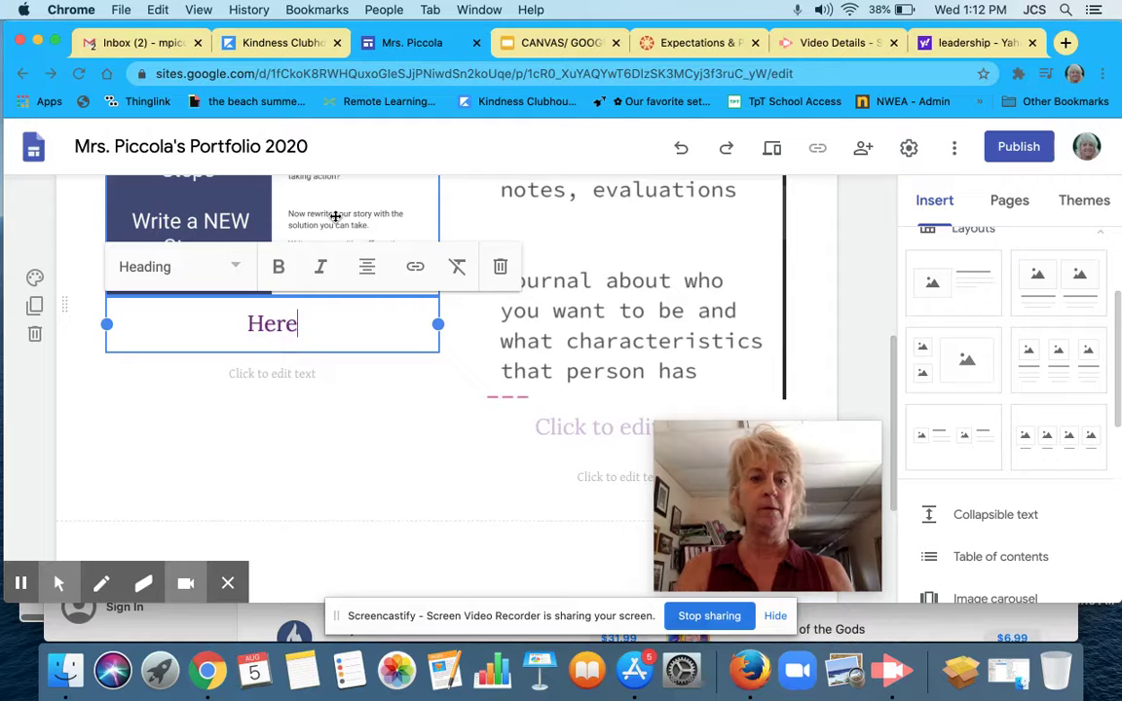
pyautogui.write(' are some ')
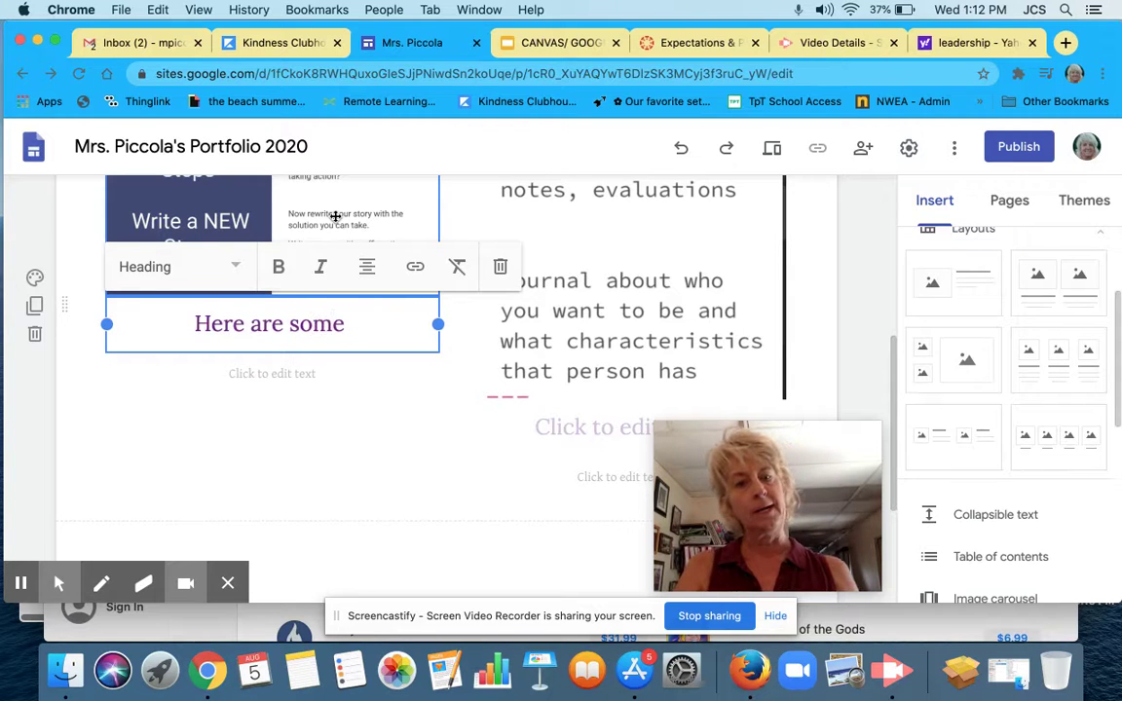
pyautogui.write('instructions for ')
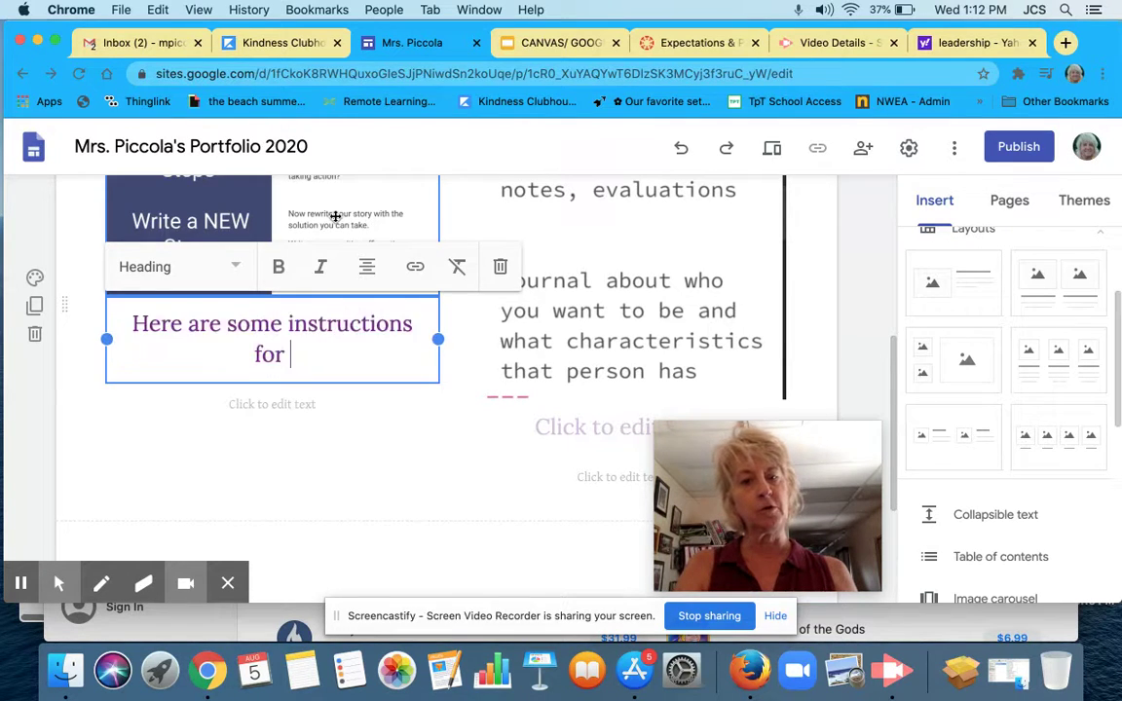
pyautogui.write('you')
pyautogui.press('BackSpace')
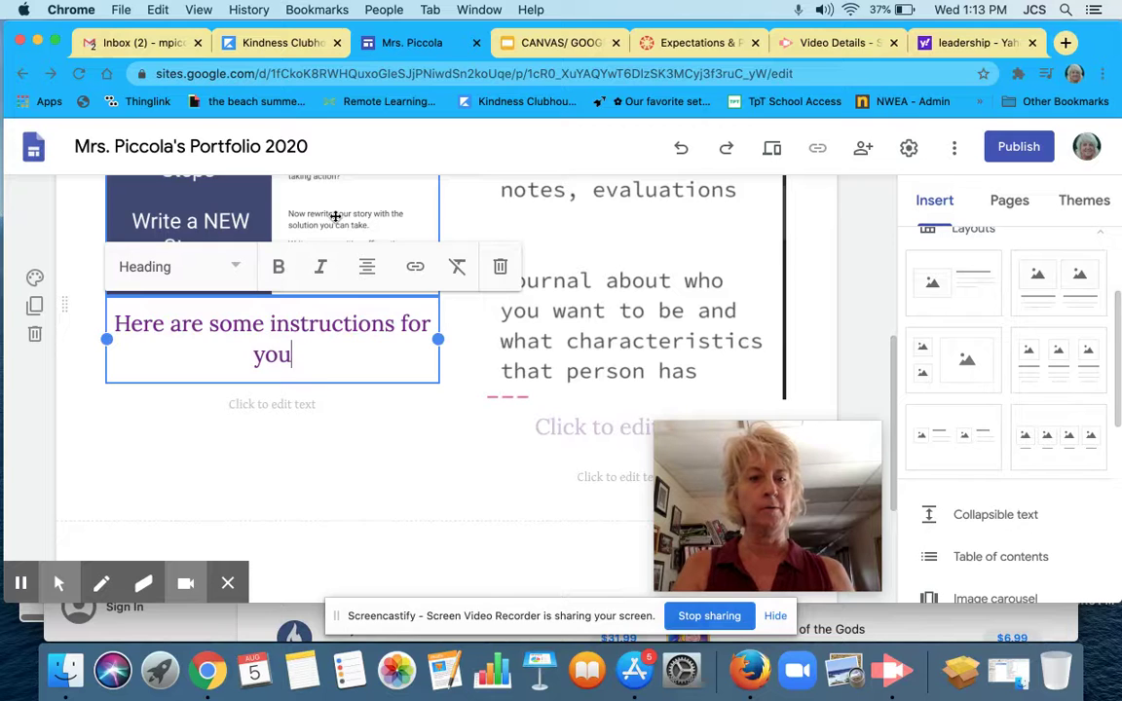
pyautogui.write('r first journa')
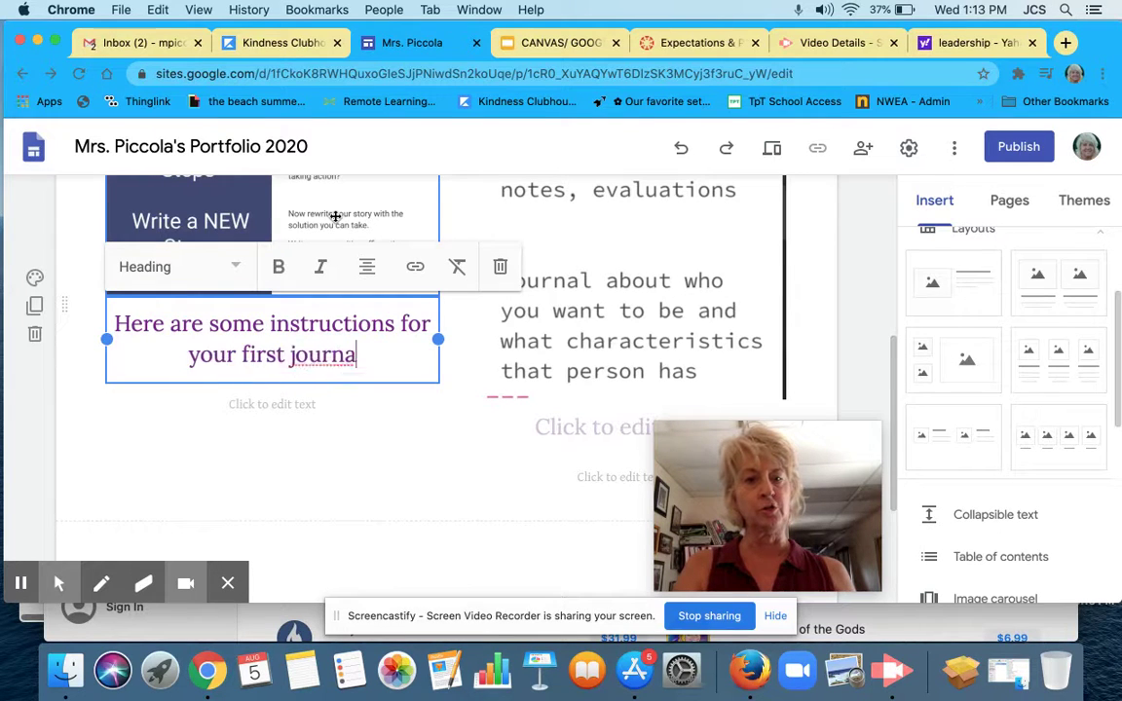
pyautogui.write('l entries.')
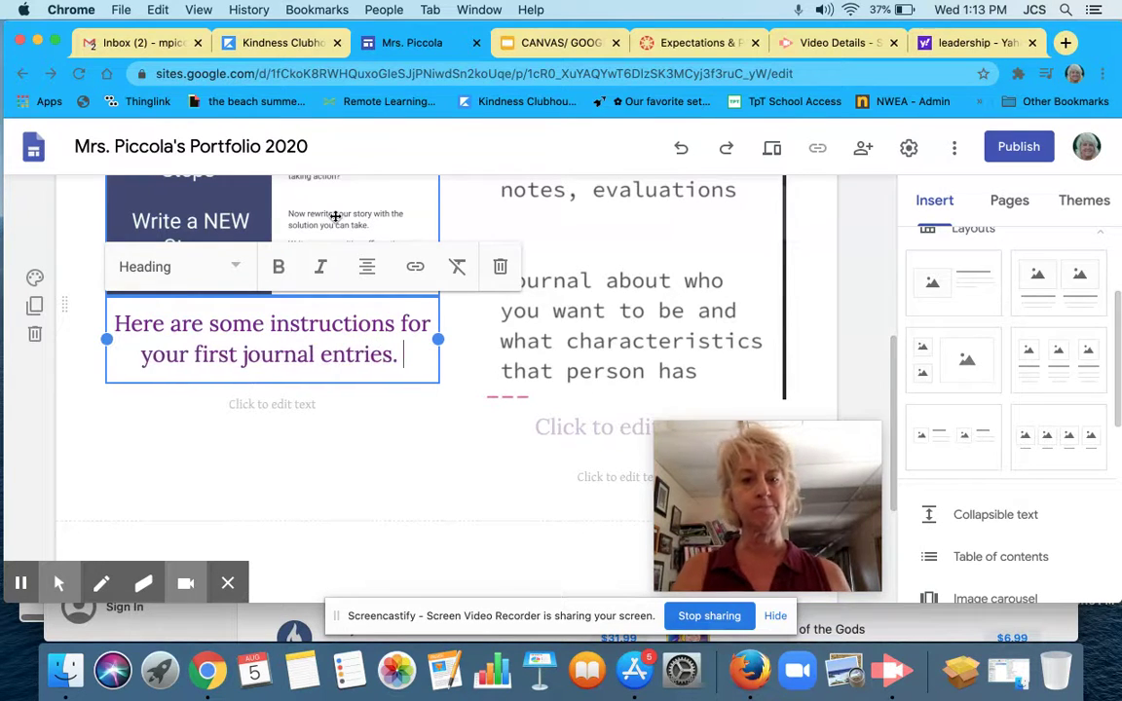
pyautogui.click(456, 492)
pyautogui.click(872, 305)
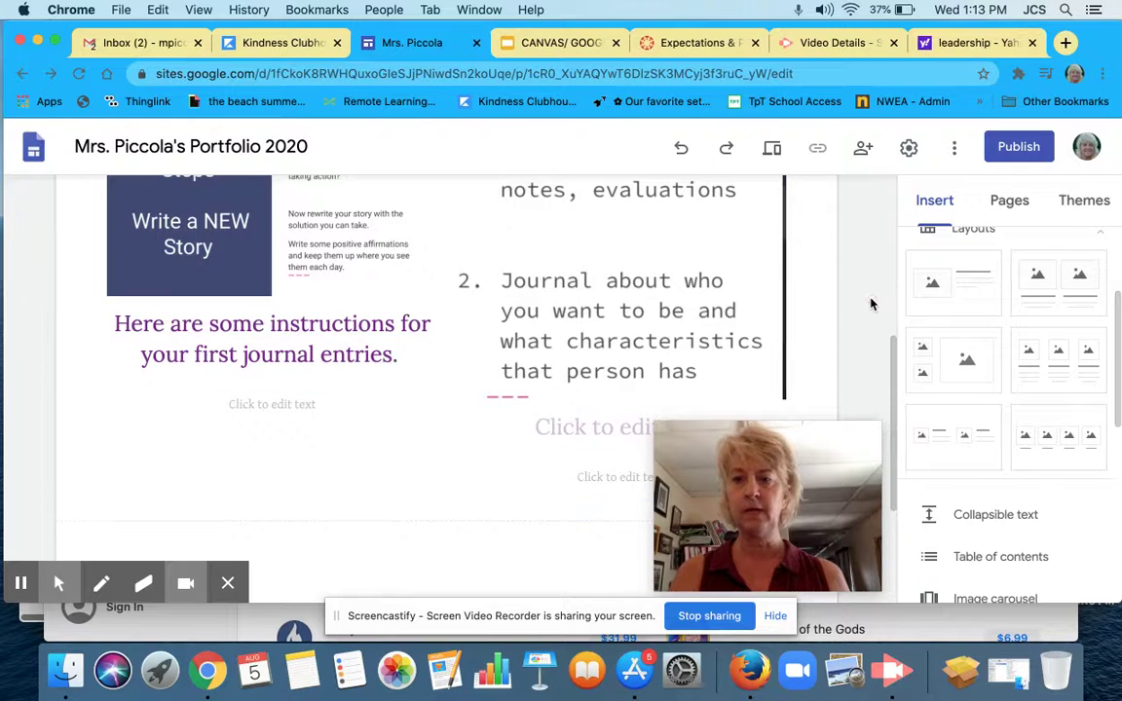
pyautogui.scroll(10, 871, 305)
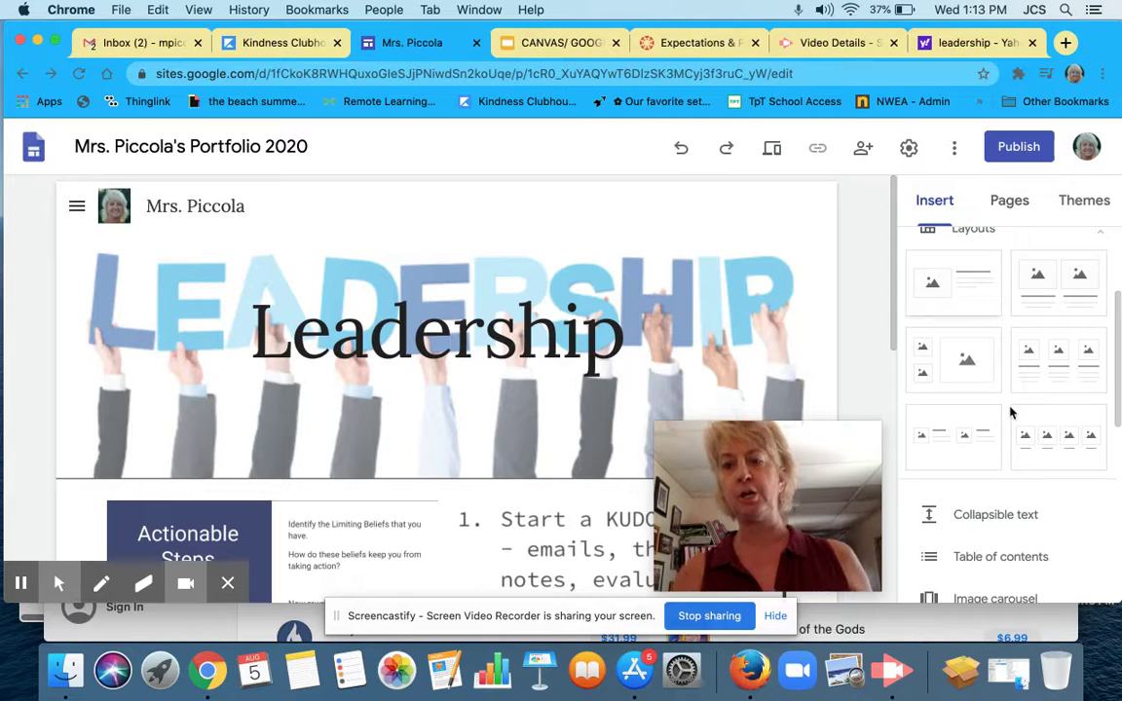
pyautogui.scroll(-5, 1010, 414)
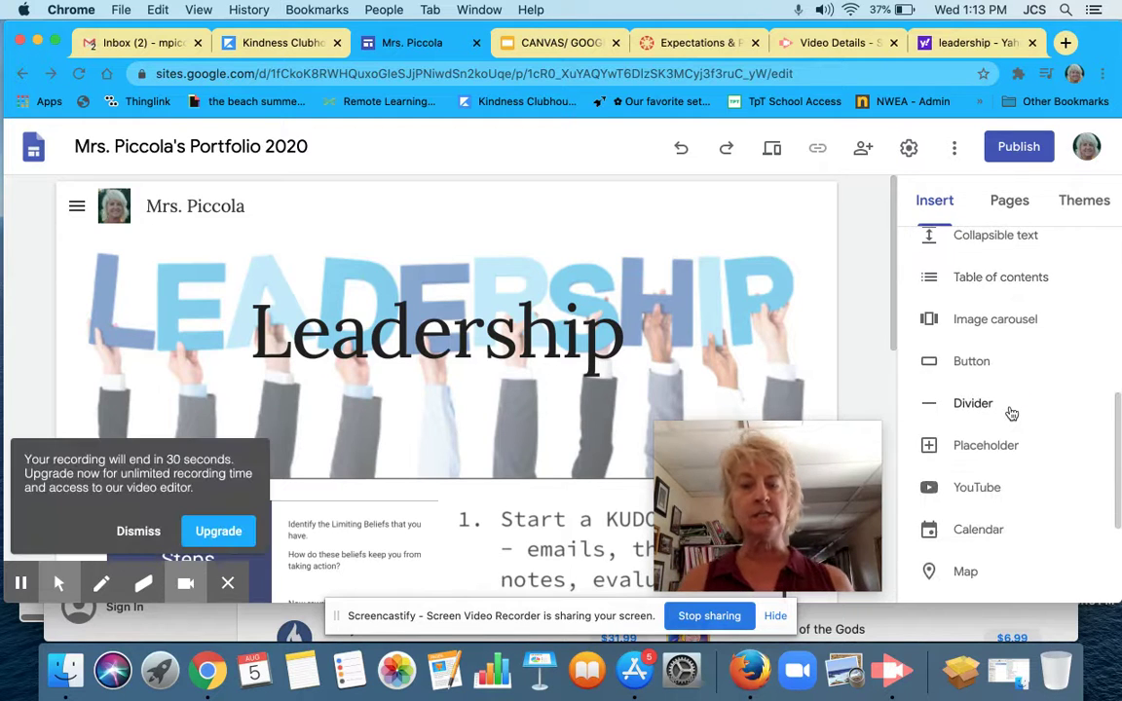